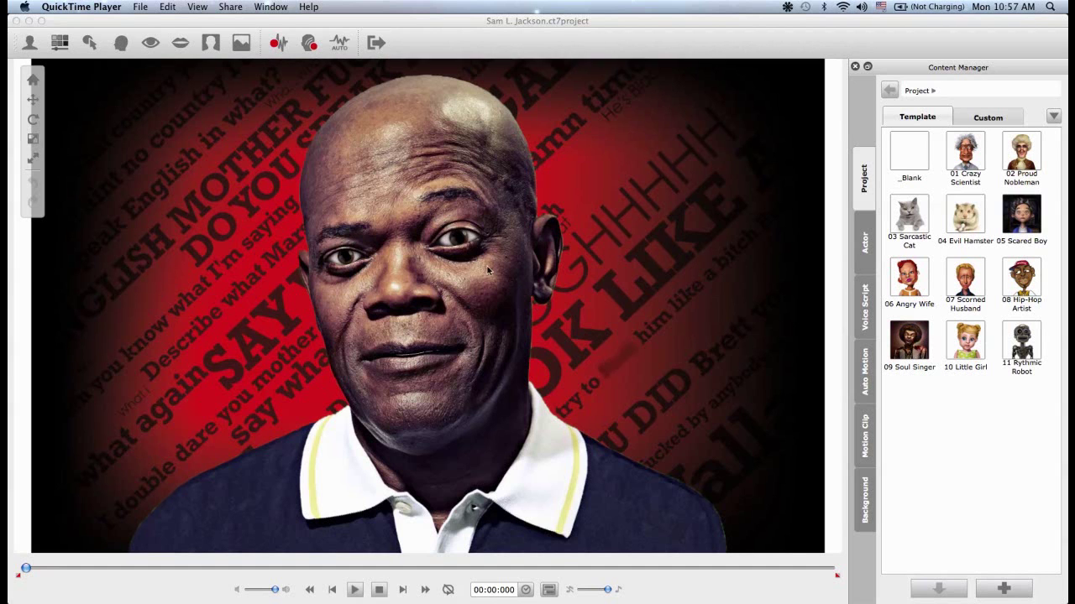
# Step: Bring the CrazyTalk 7 photo actor project in front of QuickTime Player
pyautogui.click(451, 252)
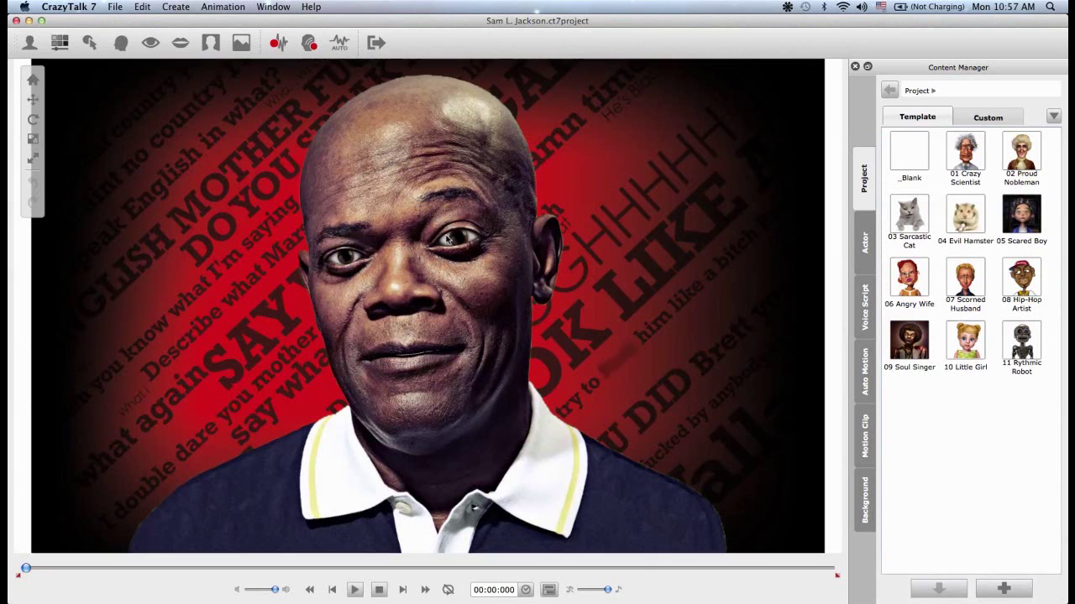
# Step: Create a TTS voice script with the line 'hey kids, you know who we are?'
pyautogui.click(281, 43)
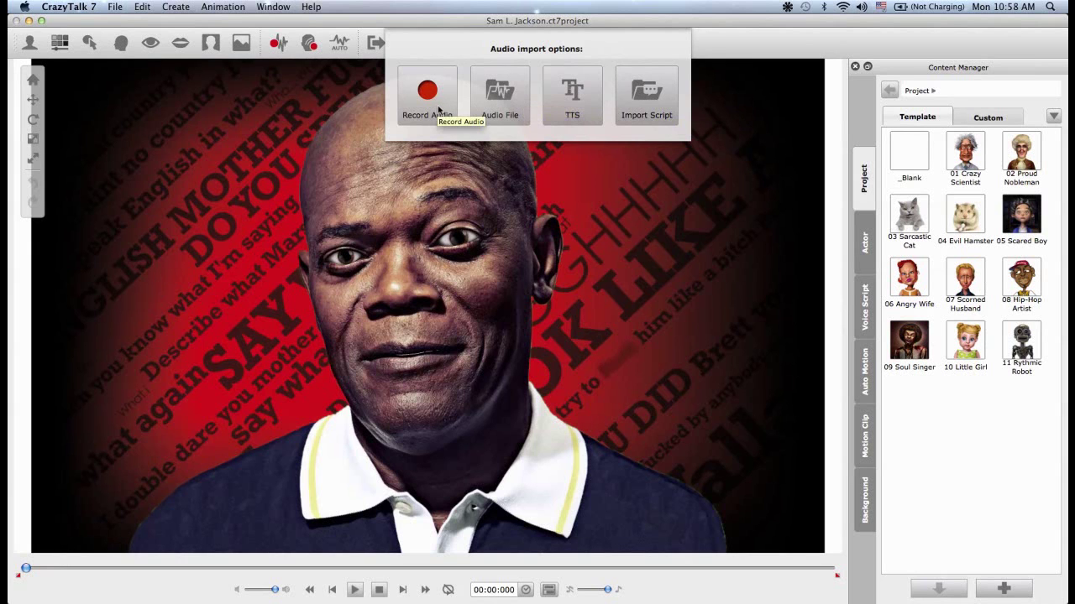
pyautogui.click(576, 96)
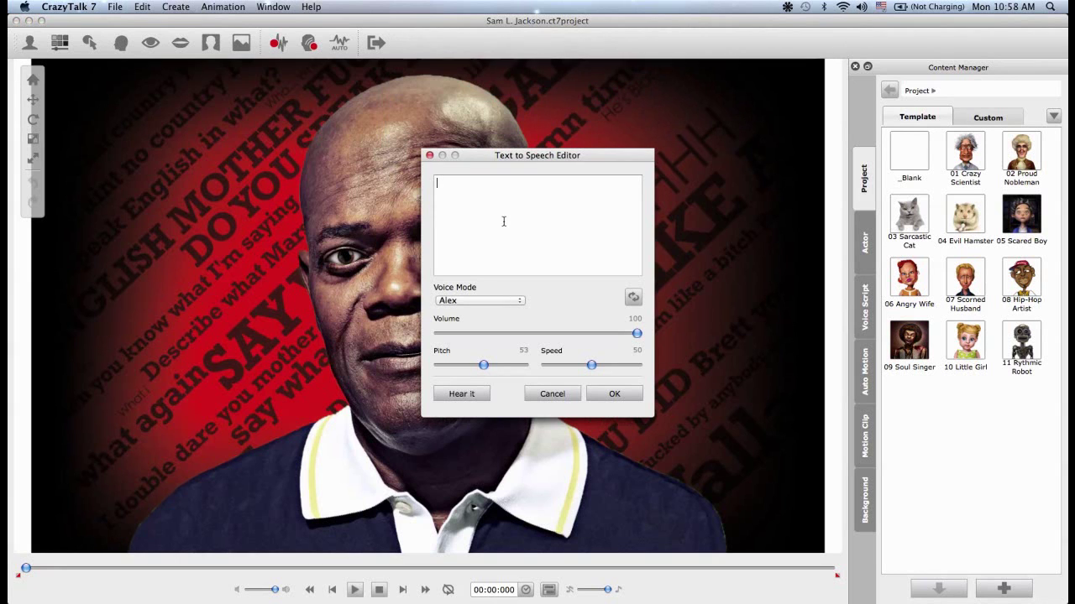
pyautogui.write('hey kids, you know w')
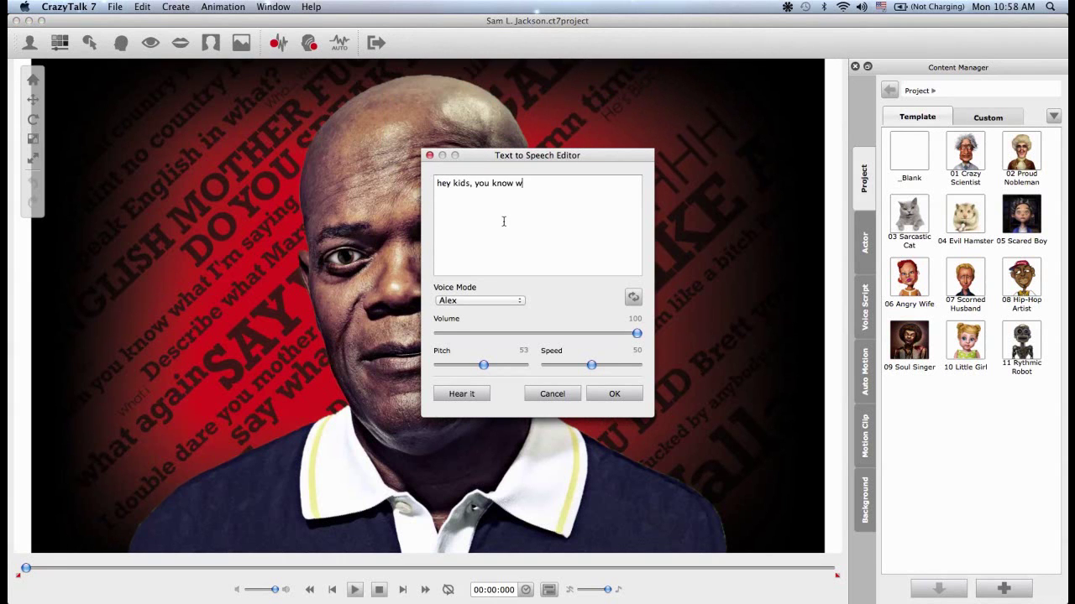
pyautogui.write('ho we are?')
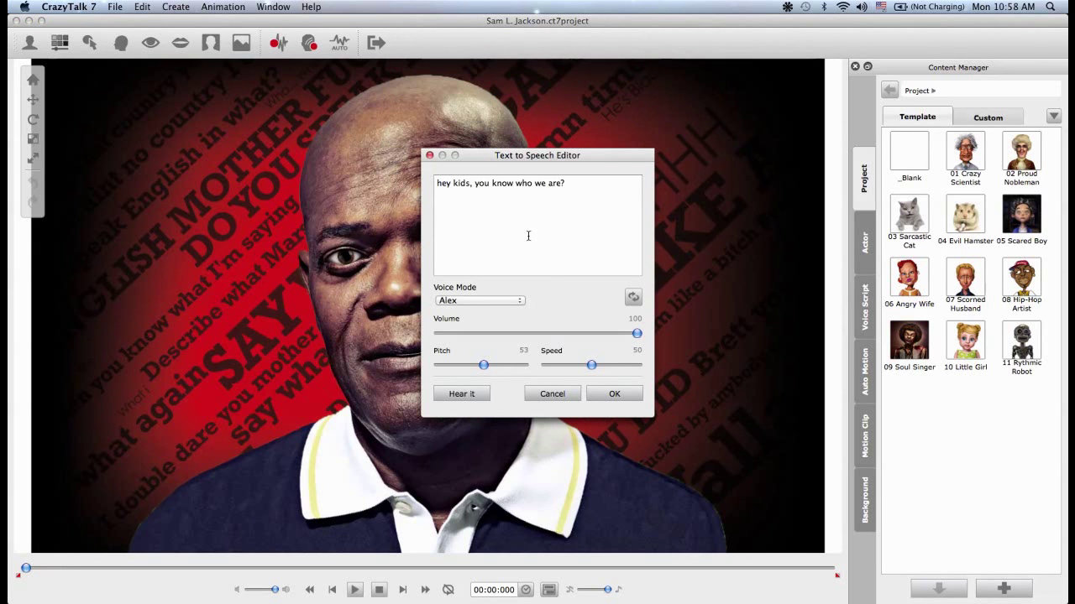
pyautogui.click(619, 397)
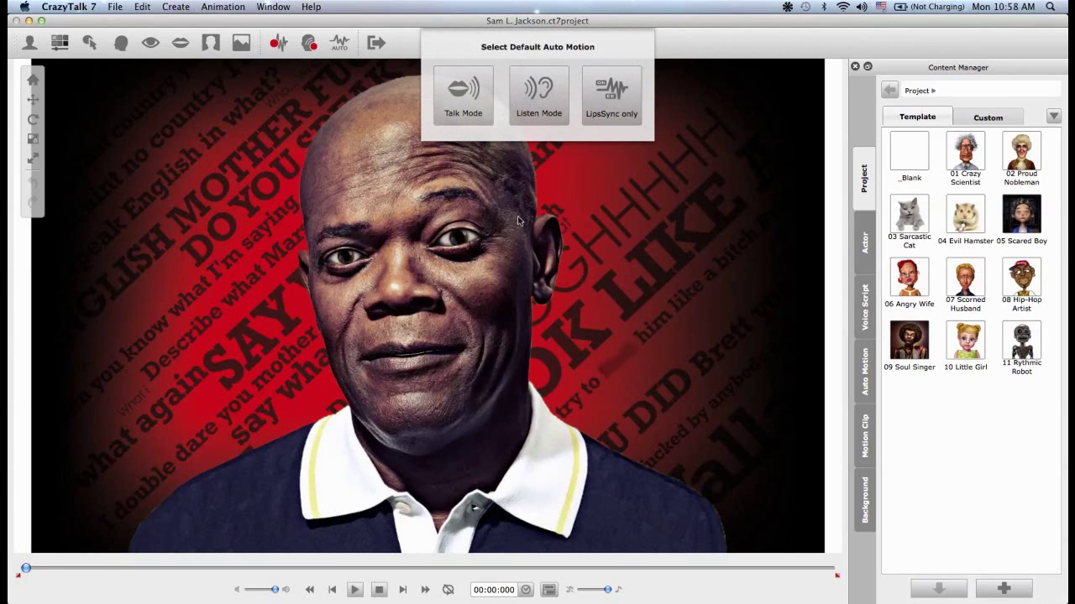
# Step: Apply the line as LipSync only, play it back, then undo it
pyautogui.click(610, 104)
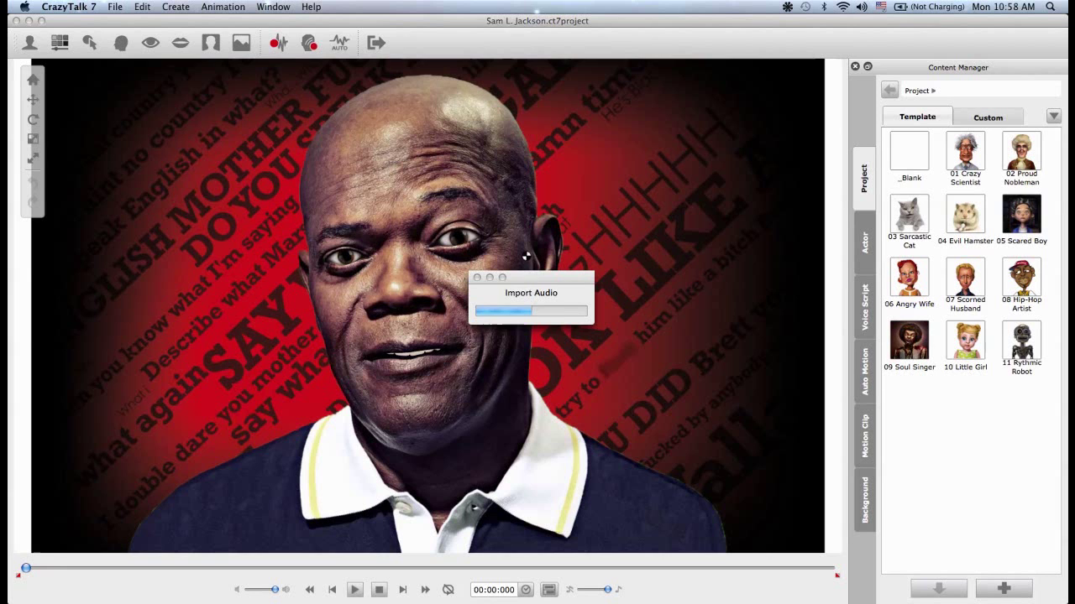
pyautogui.click(379, 589)
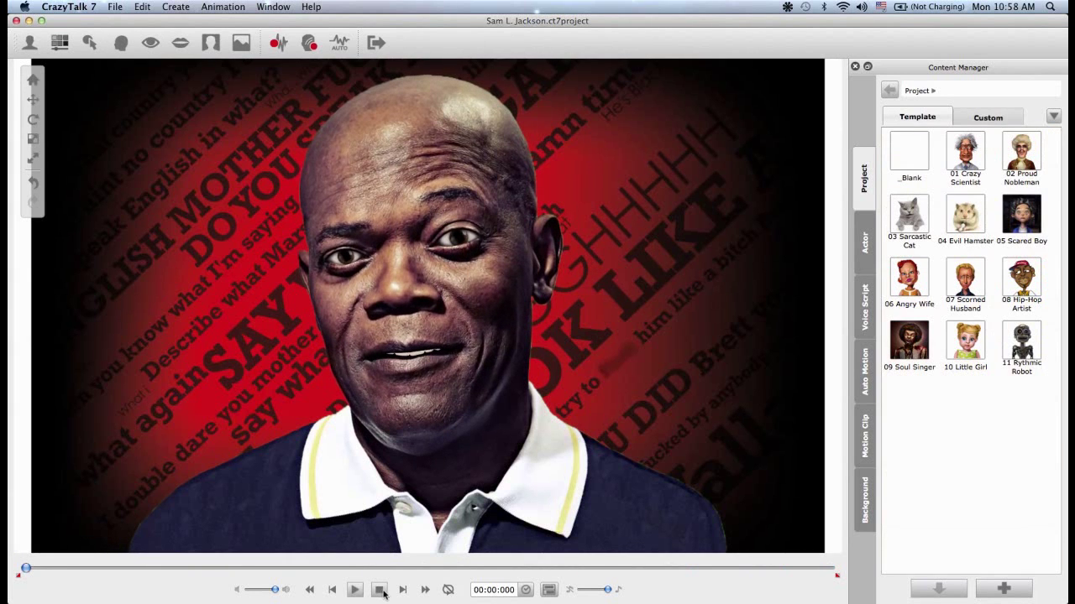
pyautogui.click(33, 186)
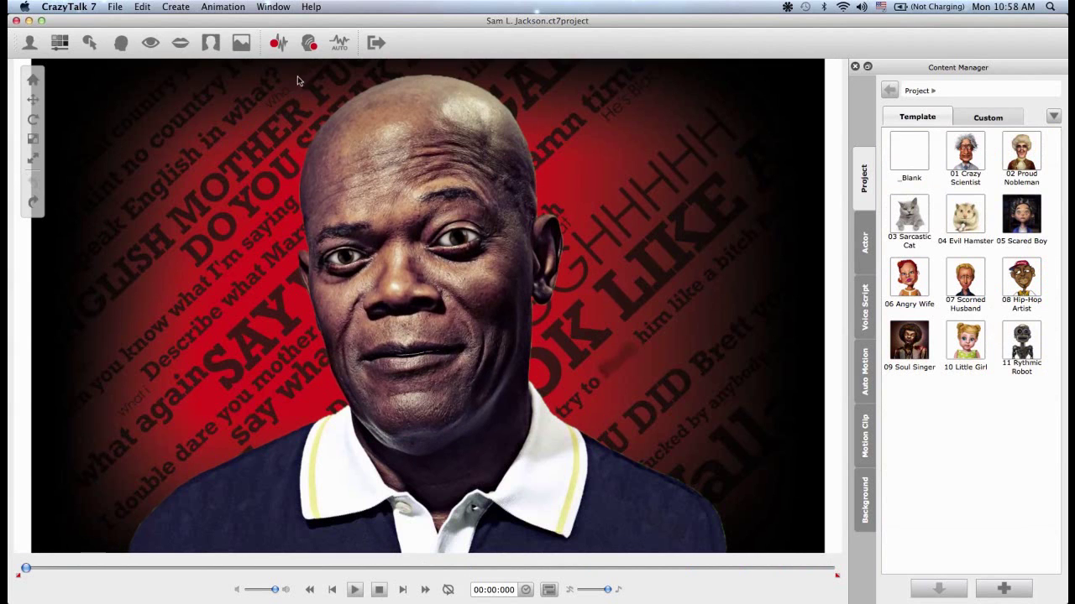
# Step: Record a 3.65-second microphone clip and apply it in Talk Mode, then stop playback
pyautogui.click(278, 44)
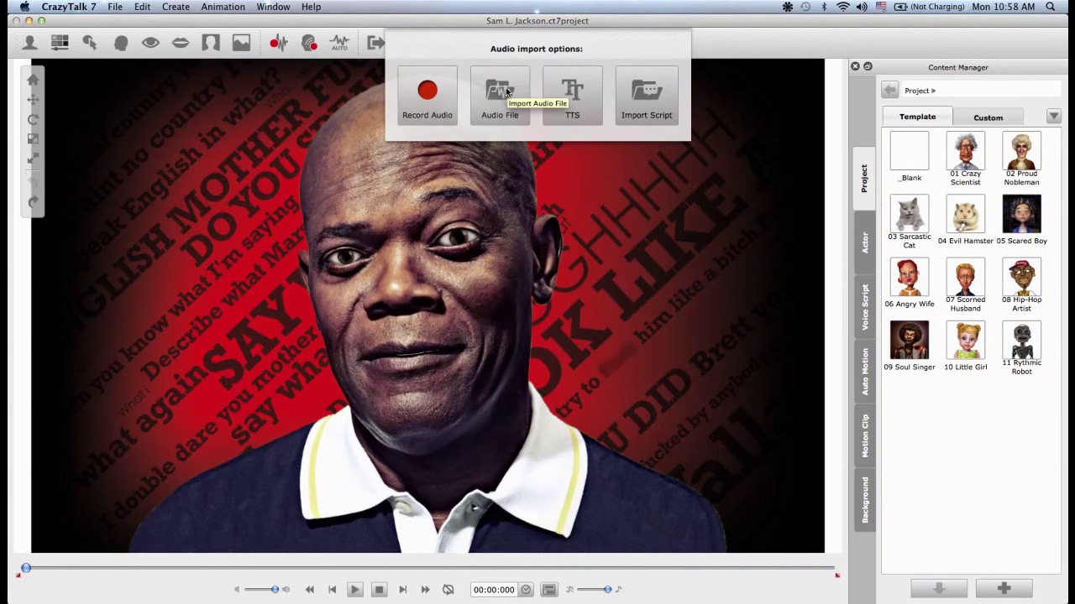
pyautogui.click(429, 105)
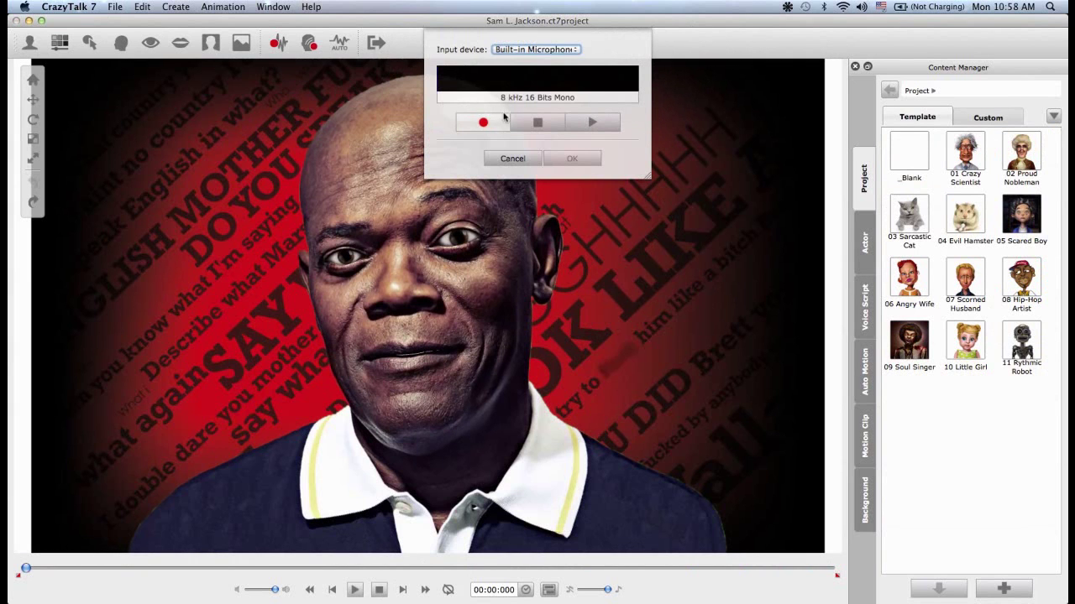
pyautogui.click(484, 124)
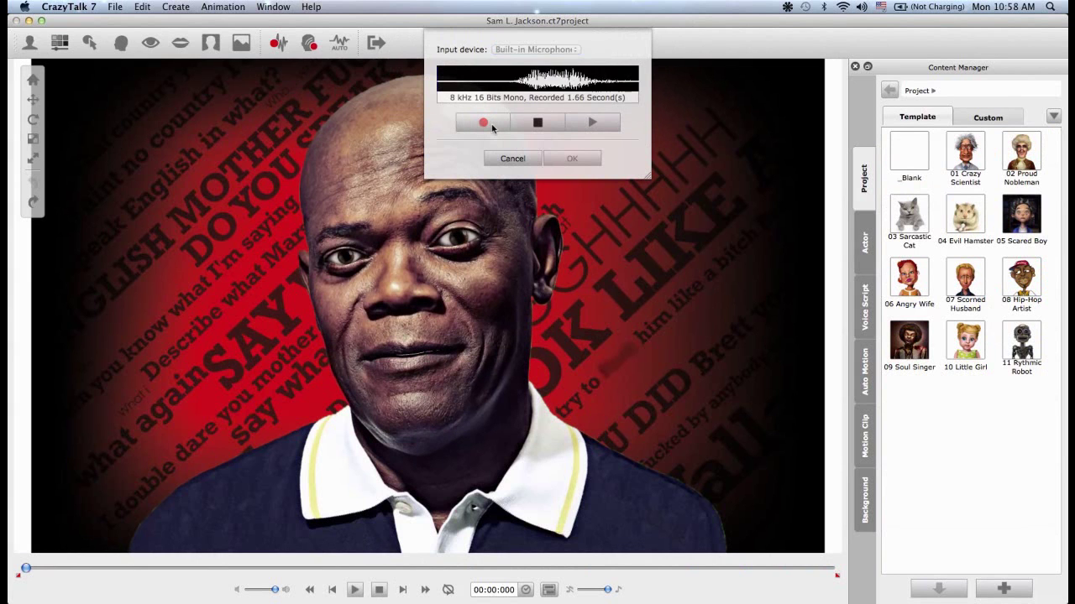
pyautogui.click(538, 123)
pyautogui.click(571, 160)
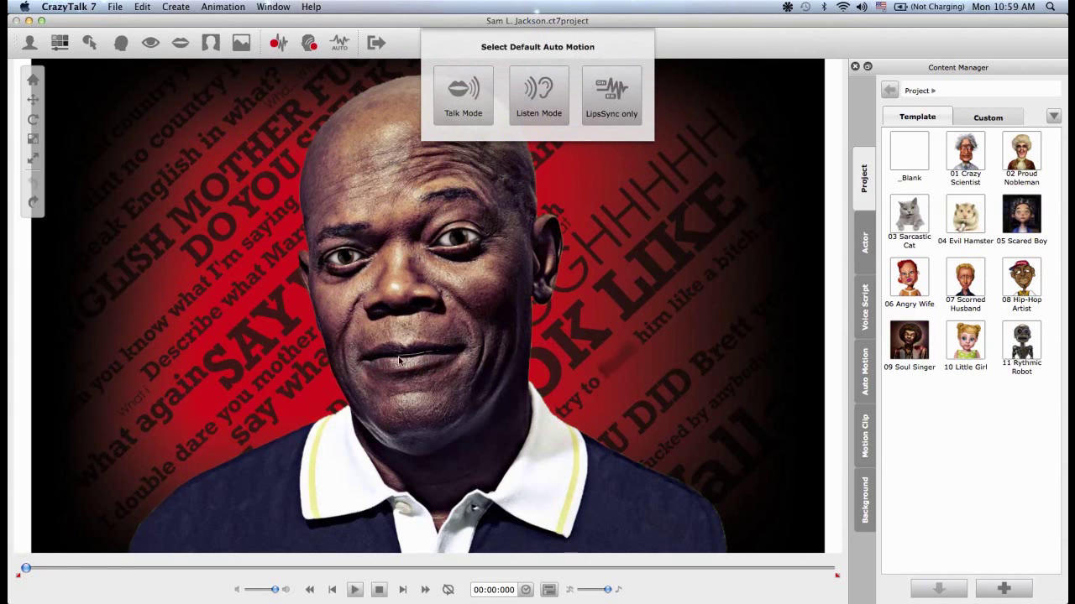
pyautogui.click(464, 97)
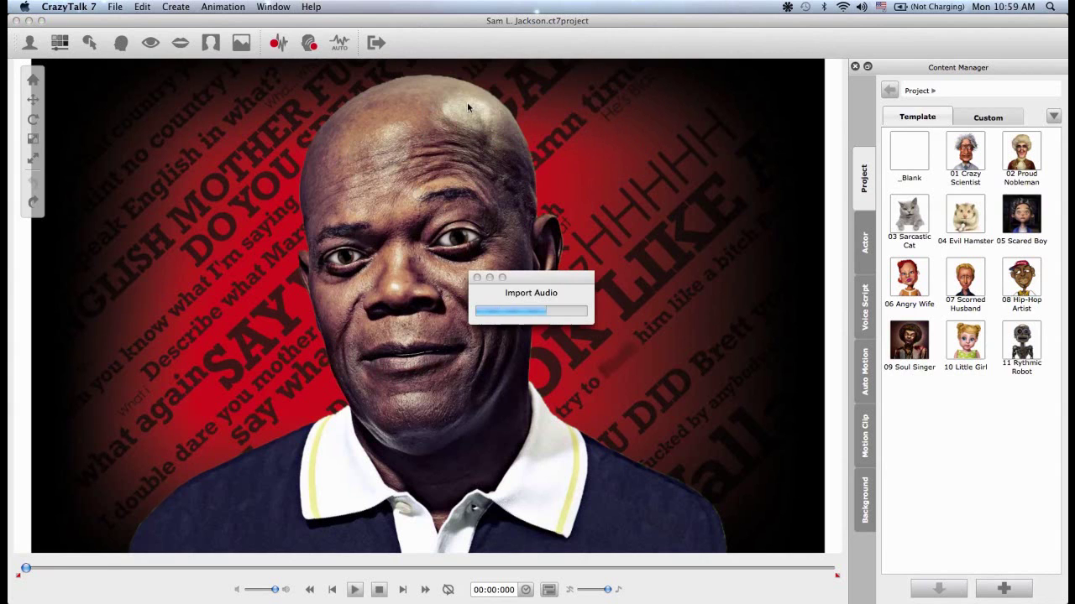
pyautogui.click(382, 591)
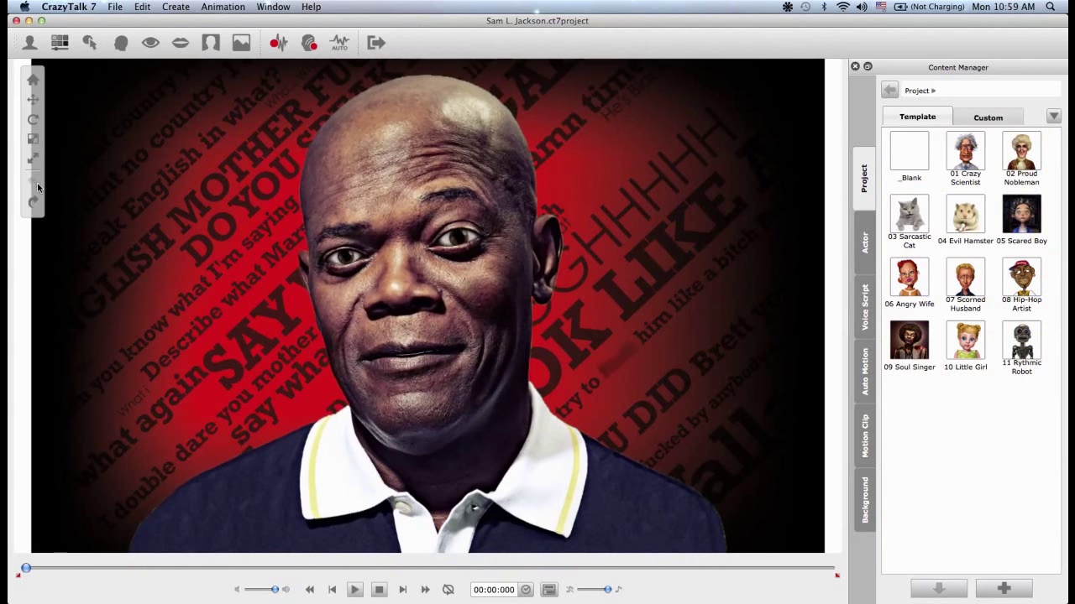
# Step: Import Pulp Audio.mp3 as the voice script in Talk Mode and play it through
pyautogui.click(278, 44)
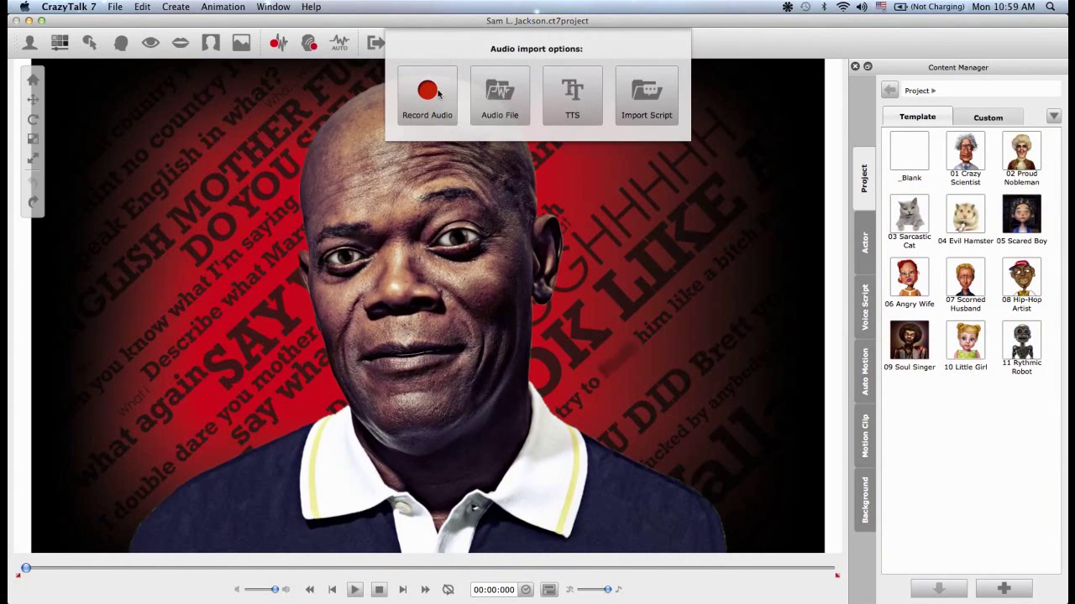
pyautogui.click(502, 95)
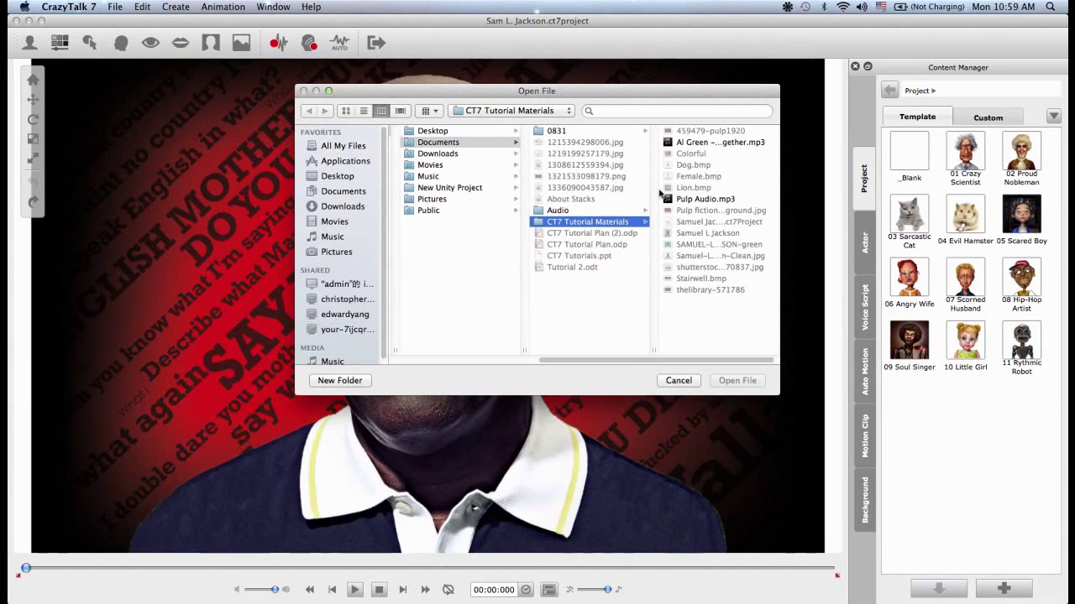
pyautogui.click(690, 202)
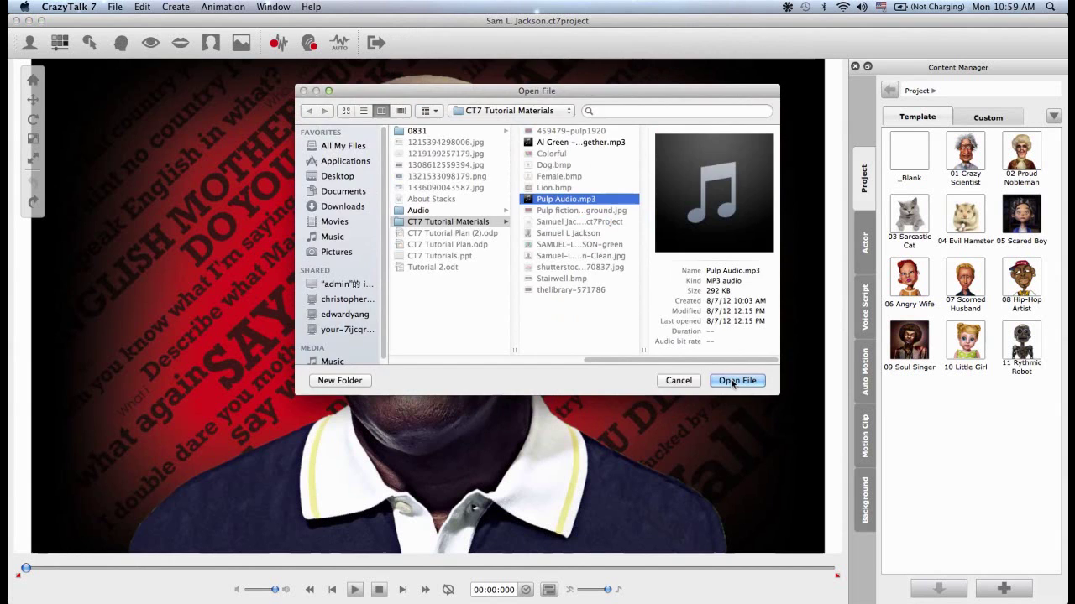
pyautogui.click(731, 382)
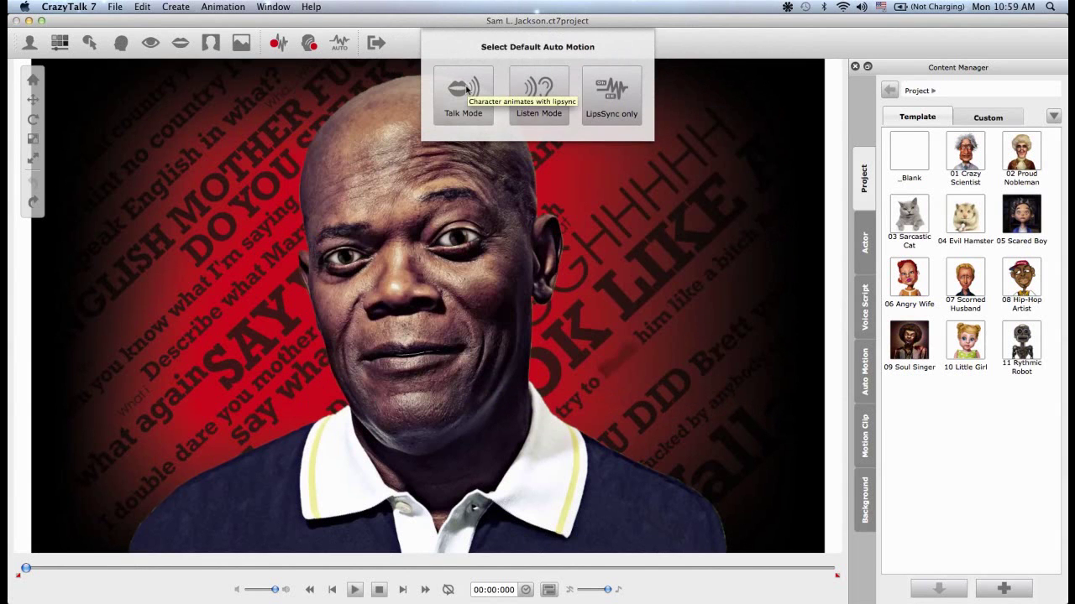
pyautogui.click(464, 93)
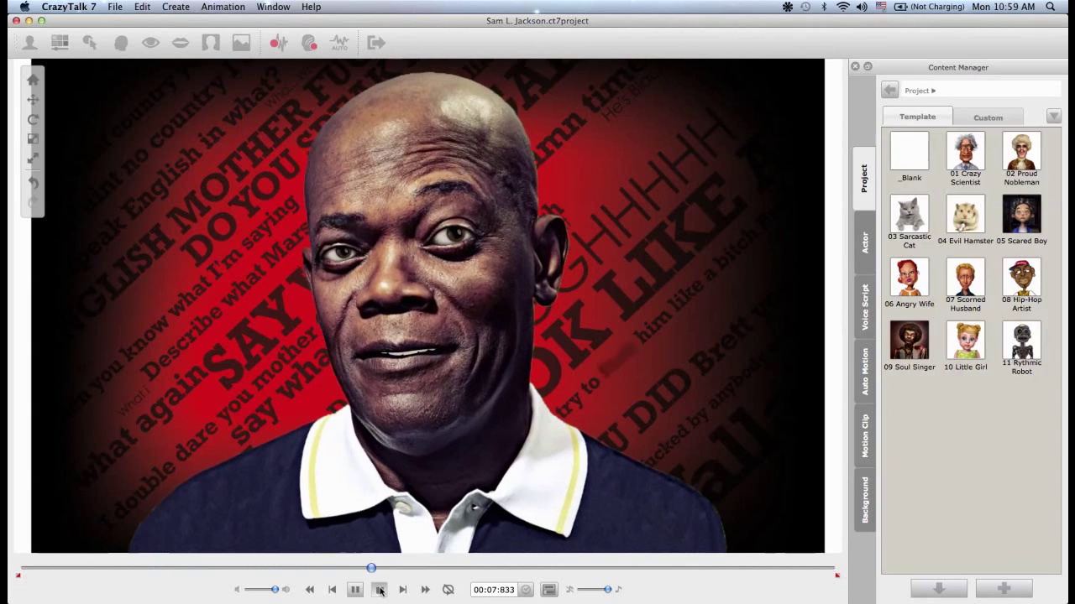
pyautogui.click(379, 591)
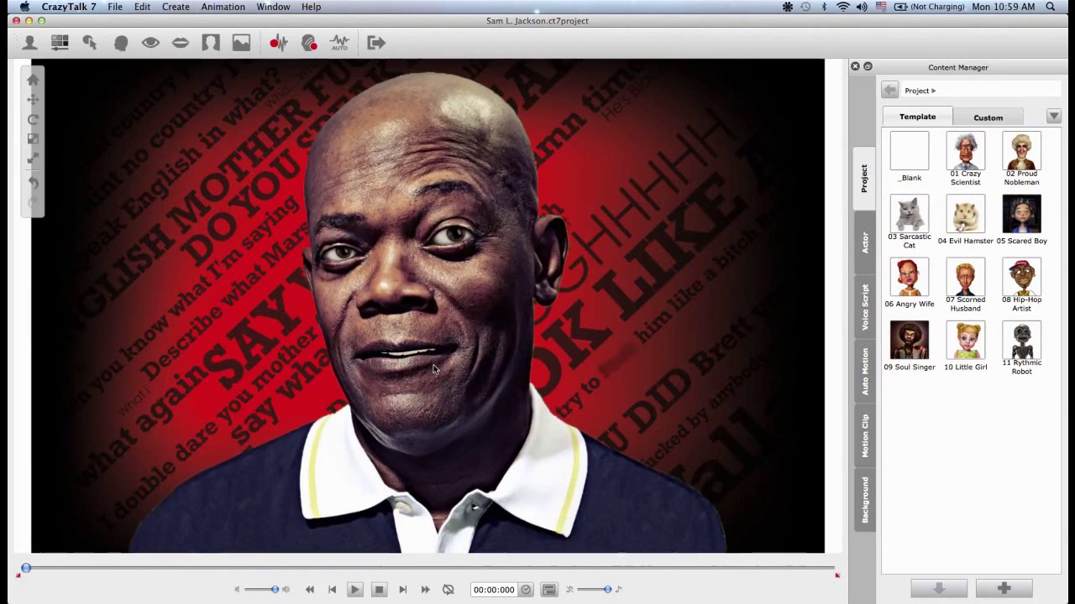
# Step: Open the timeline zoomed to fit the whole audio track, and open Voice Morph
pyautogui.click(550, 590)
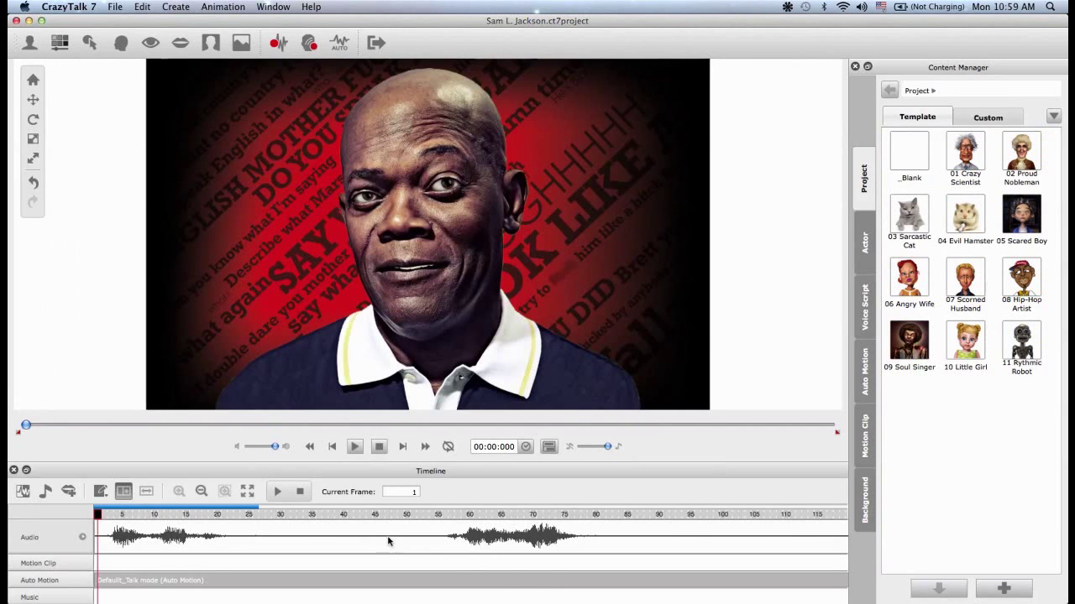
pyautogui.click(247, 492)
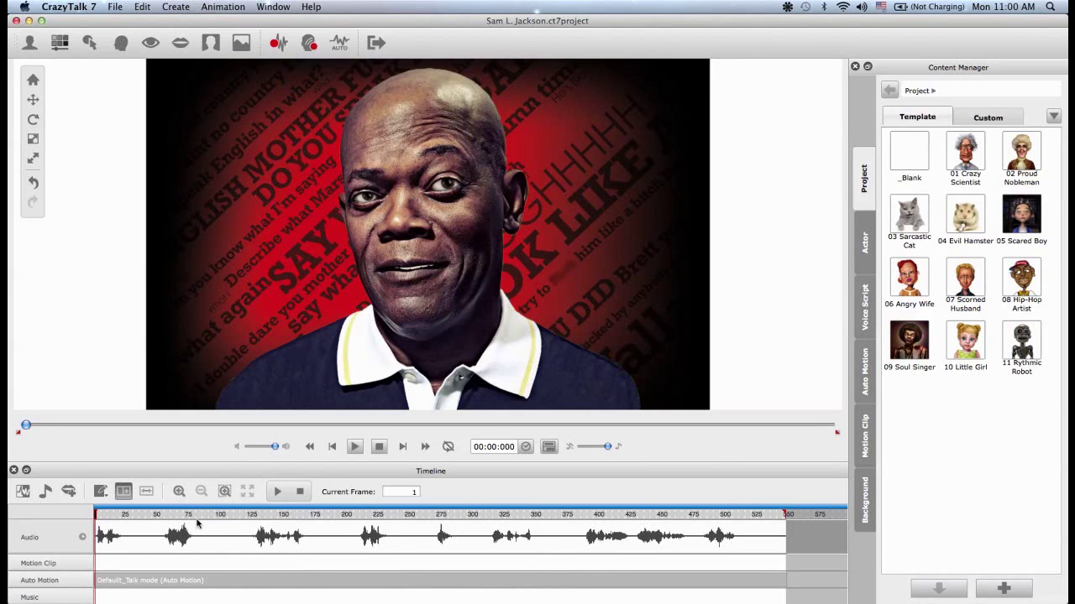
pyautogui.click(25, 493)
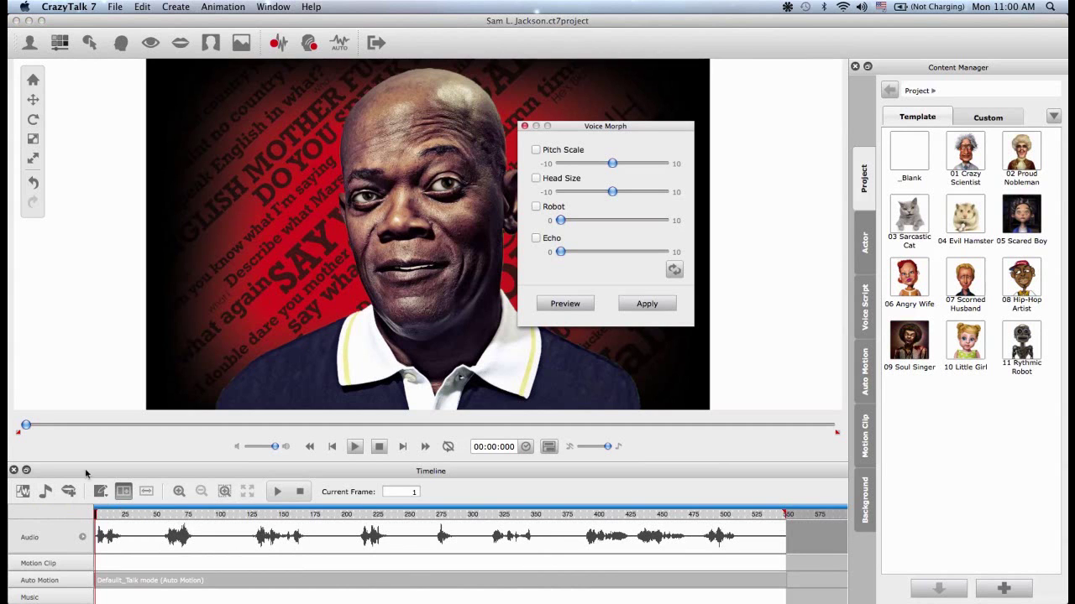
# Step: Preview a raised Pitch Scale and a larger Head Size effect, then turn Head Size off
pyautogui.click(536, 149)
pyautogui.moveTo(612, 164); pyautogui.dragTo(642, 167)
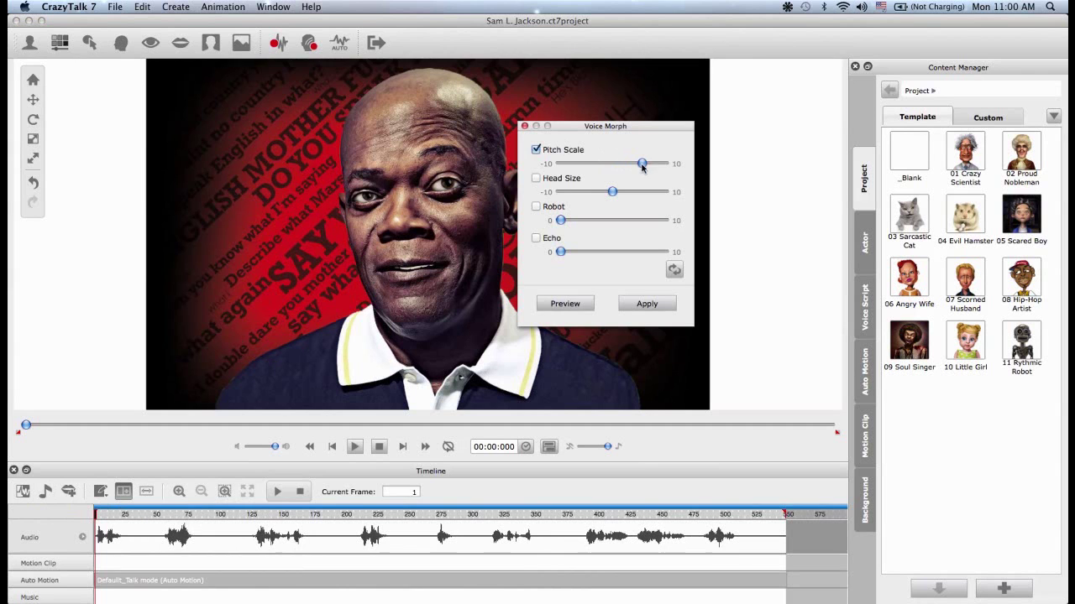
pyautogui.click(565, 304)
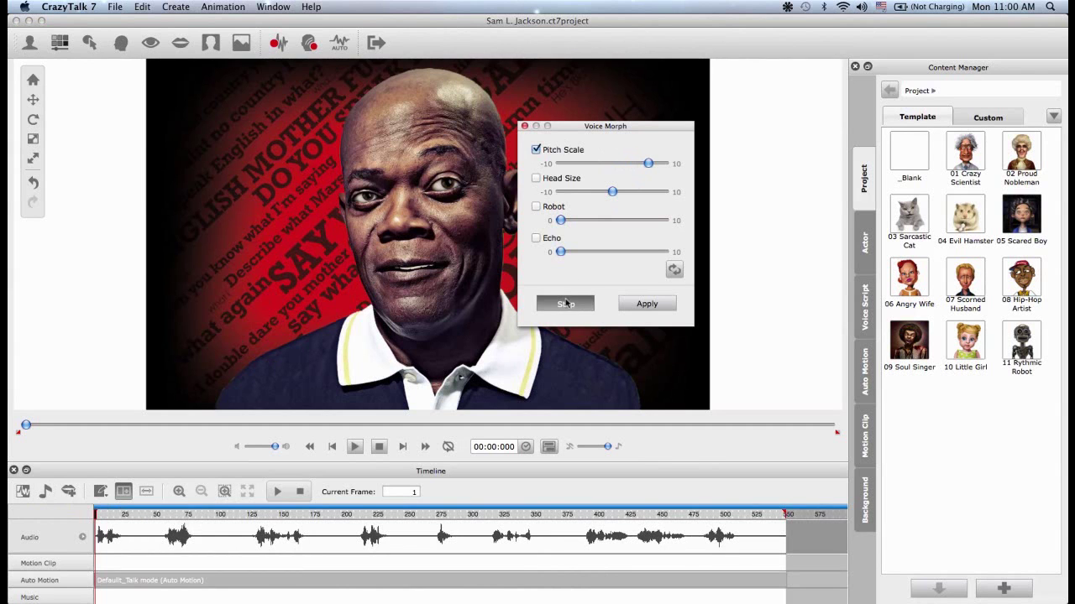
pyautogui.click(565, 303)
pyautogui.click(535, 149)
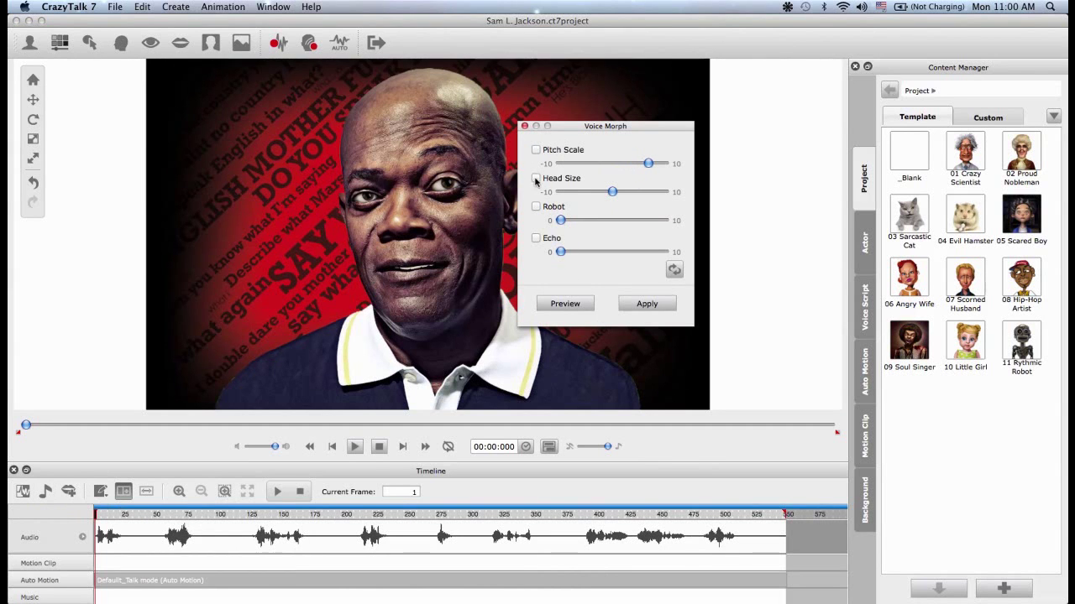
pyautogui.moveTo(631, 195); pyautogui.dragTo(644, 194)
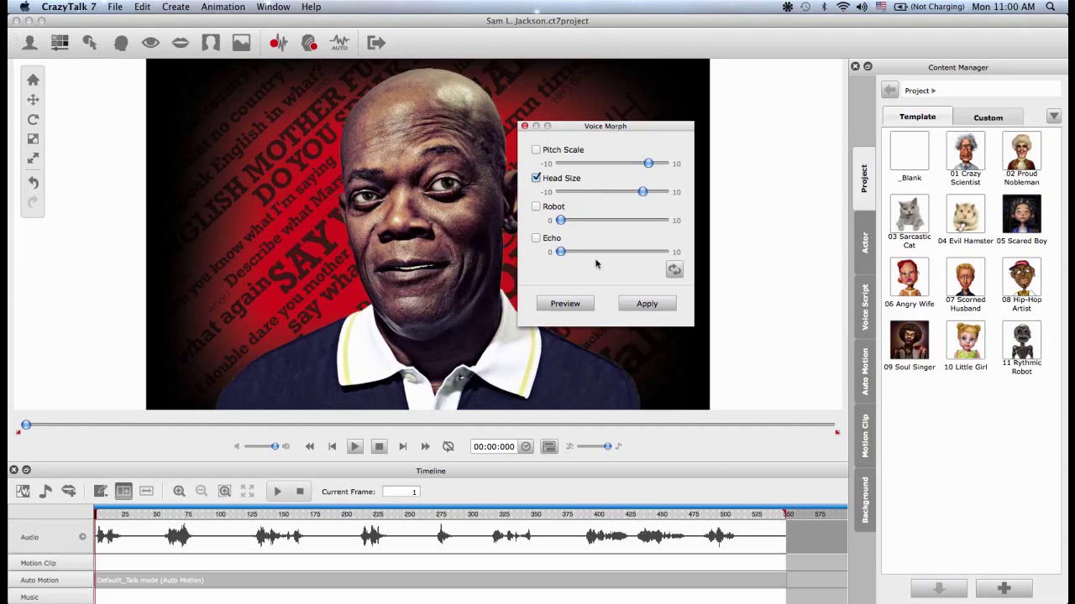
pyautogui.click(571, 304)
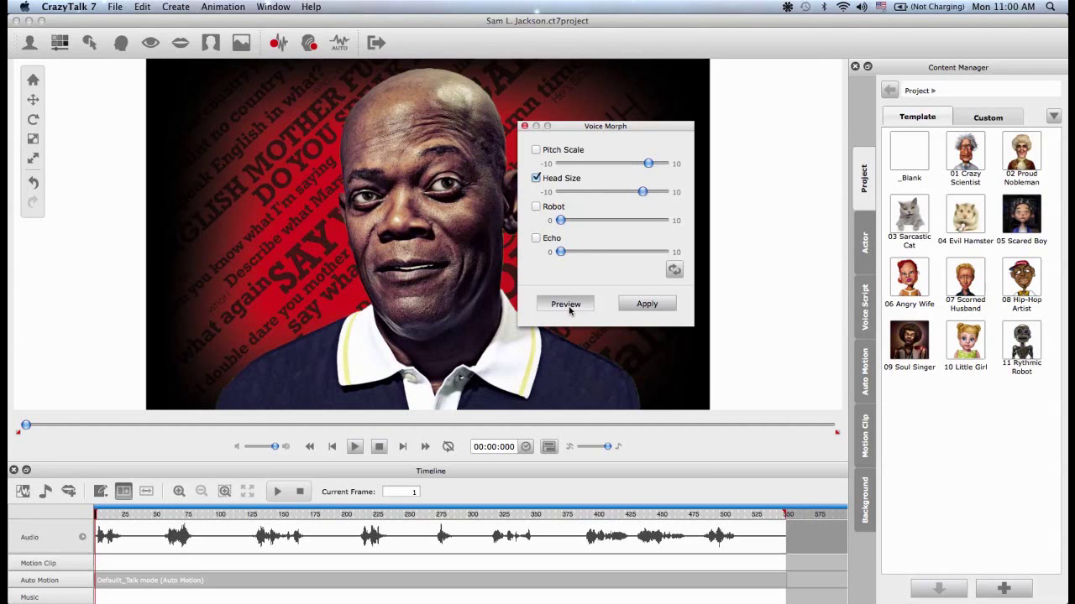
pyautogui.click(536, 178)
# Step: Preview strong Robot and Echo effects, then reset all voice morphs and close the dialog
pyautogui.click(536, 206)
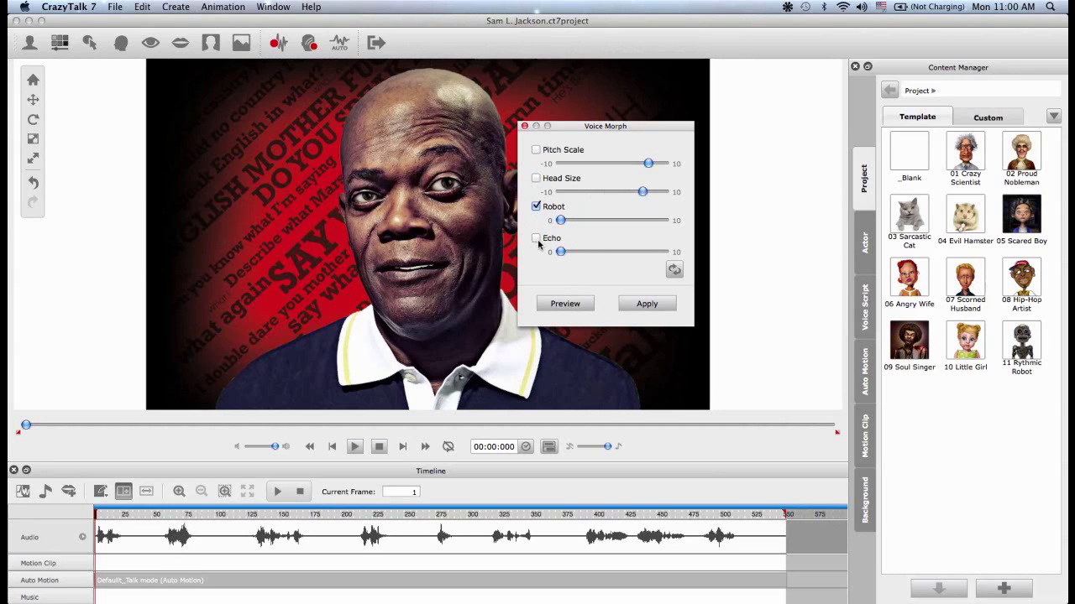
pyautogui.click(536, 239)
pyautogui.moveTo(561, 220); pyautogui.dragTo(632, 220)
pyautogui.moveTo(561, 252); pyautogui.dragTo(630, 252)
pyautogui.click(564, 305)
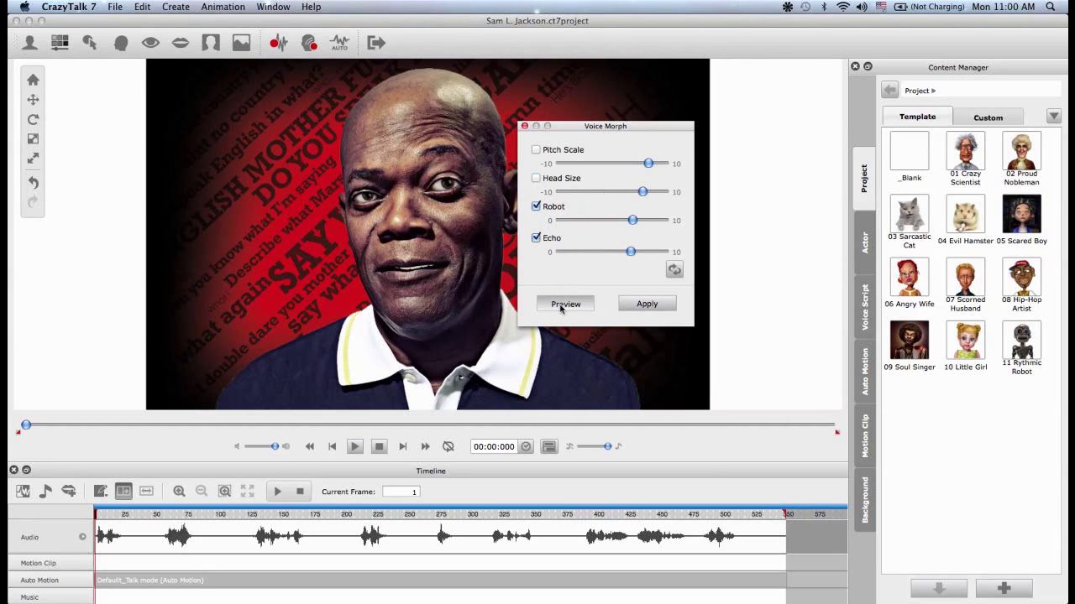
pyautogui.click(564, 307)
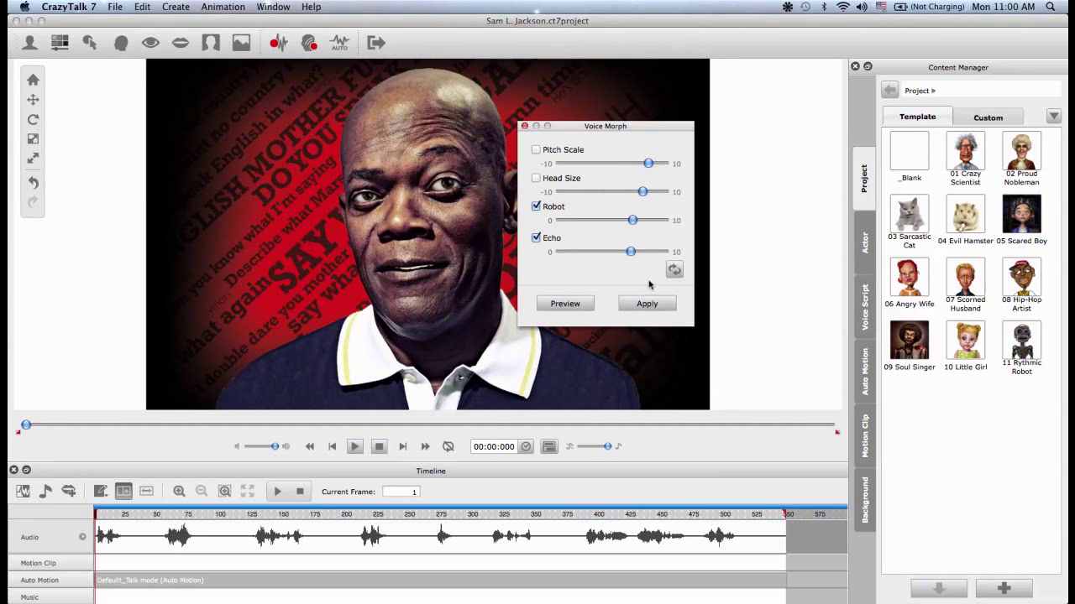
pyautogui.click(673, 269)
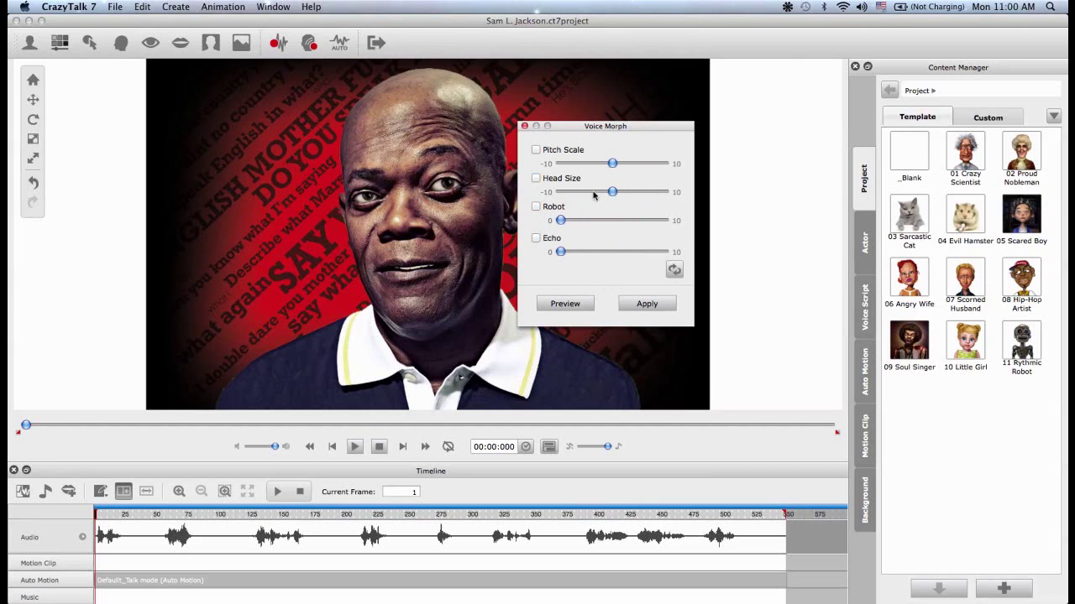
pyautogui.click(525, 126)
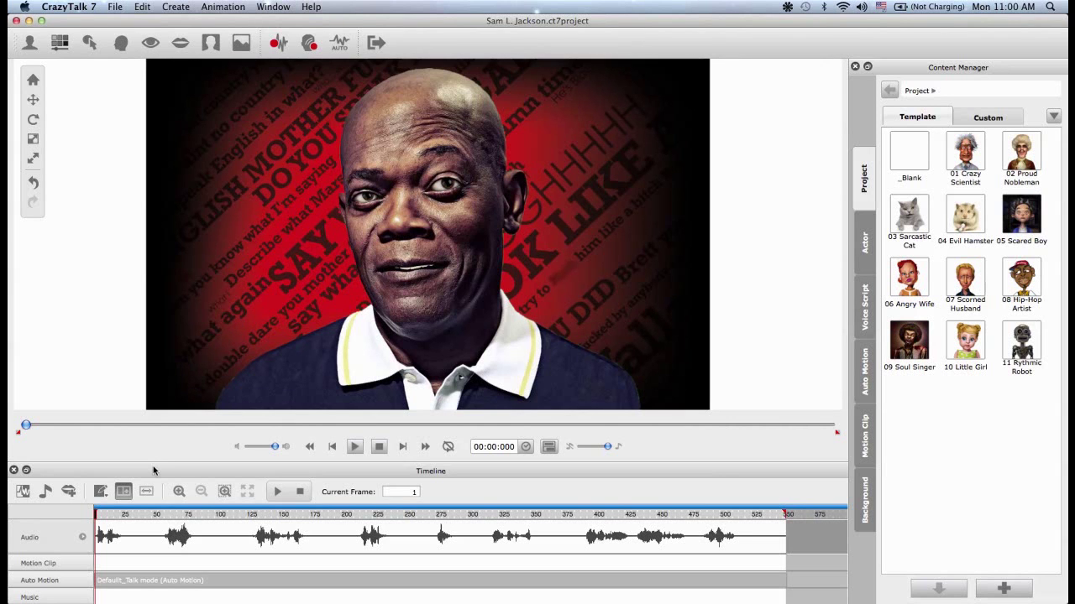
# Step: Show the Lips track zoomed into the opening frames, preview them, and select the frame-4 lip key
pyautogui.click(83, 538)
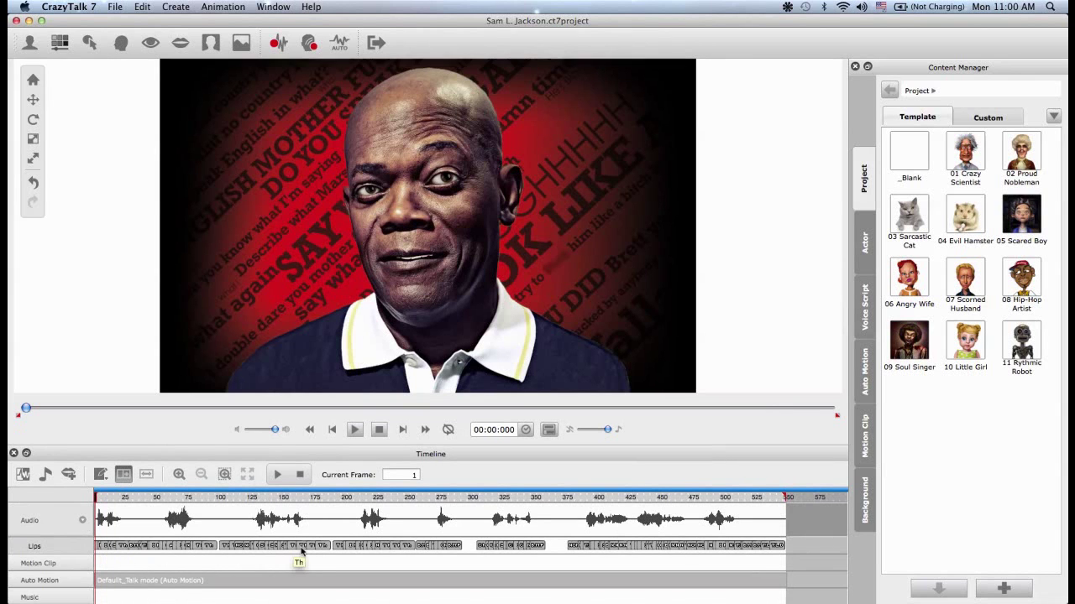
pyautogui.click(225, 475)
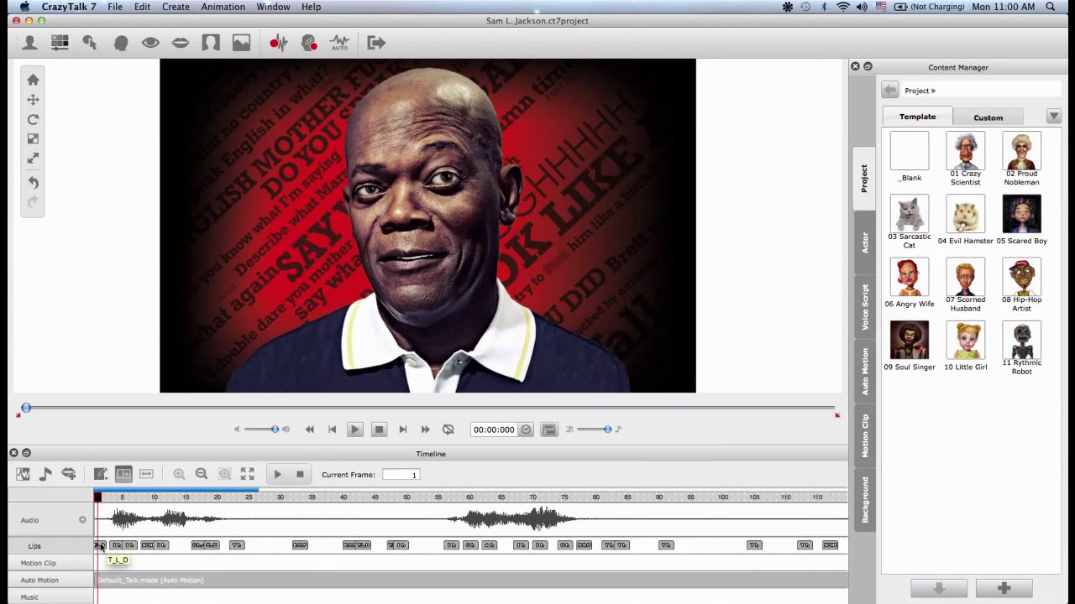
pyautogui.moveTo(94, 498); pyautogui.dragTo(135, 502)
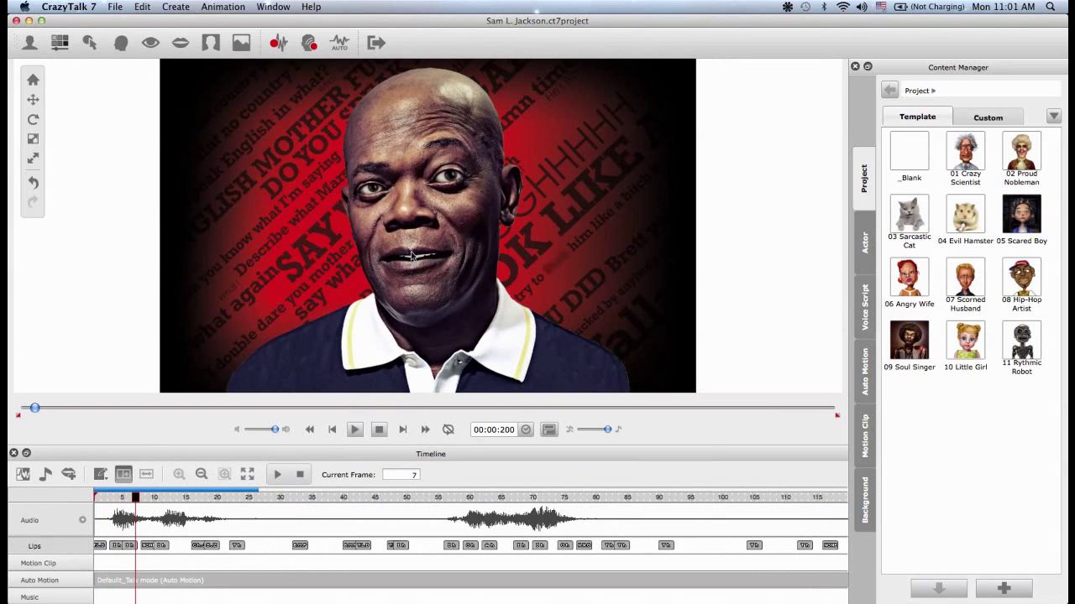
pyautogui.click(96, 499)
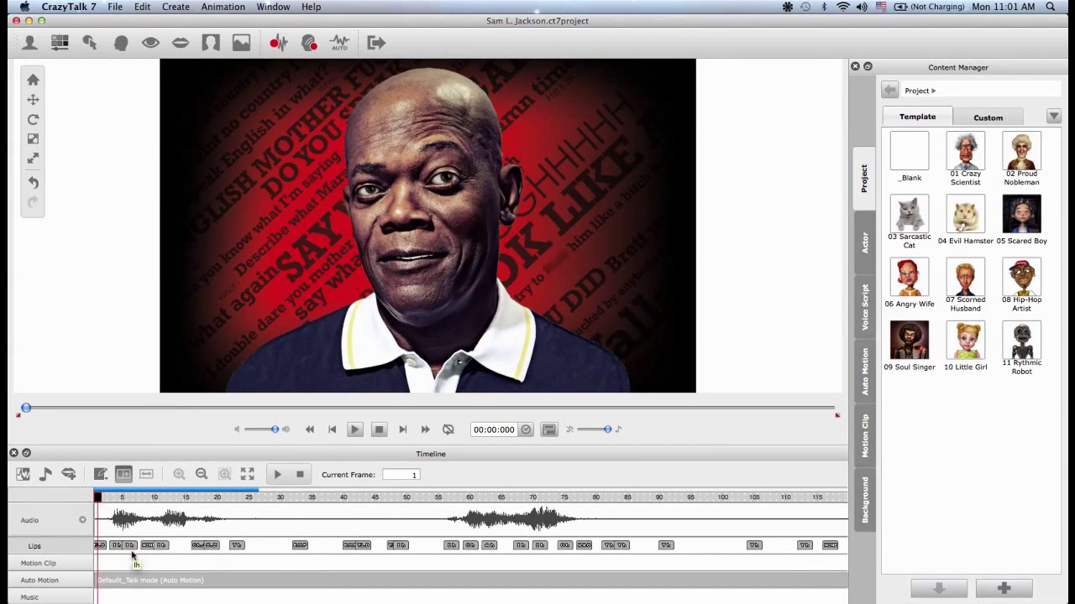
pyautogui.click(278, 476)
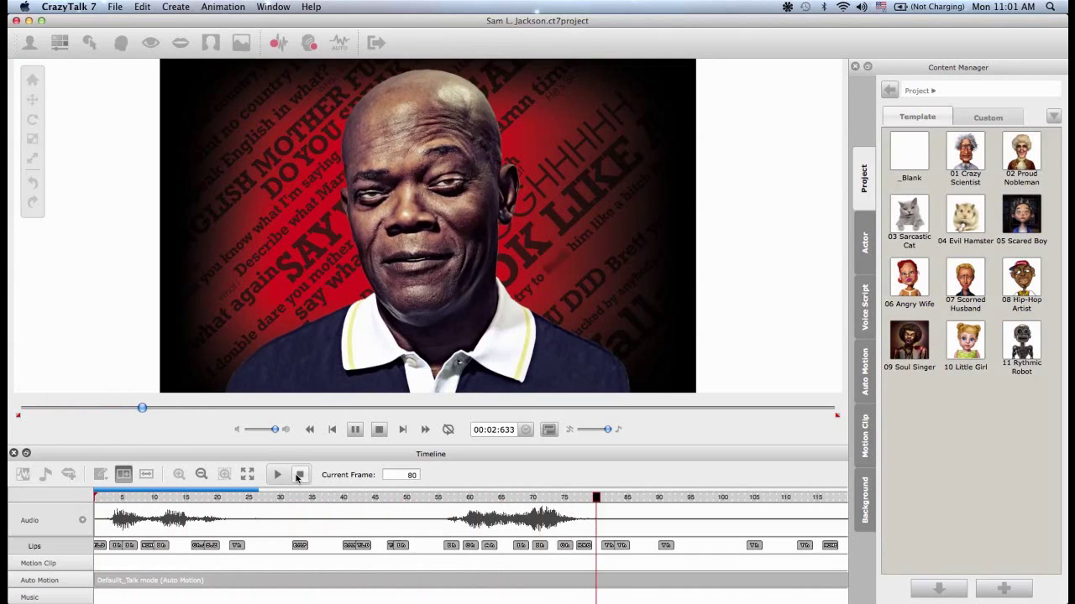
pyautogui.click(300, 475)
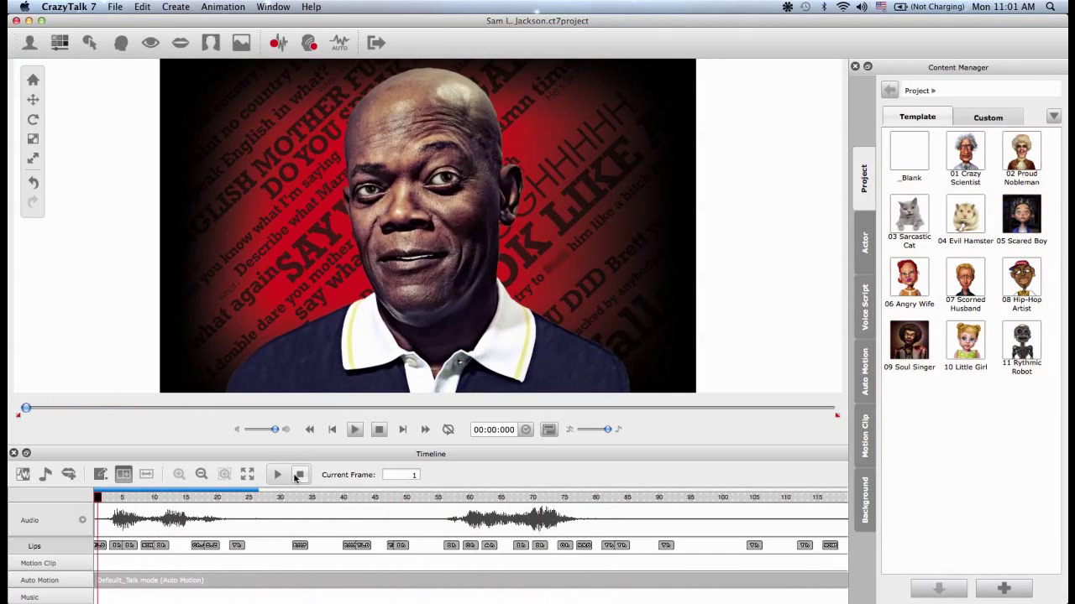
pyautogui.click(117, 547)
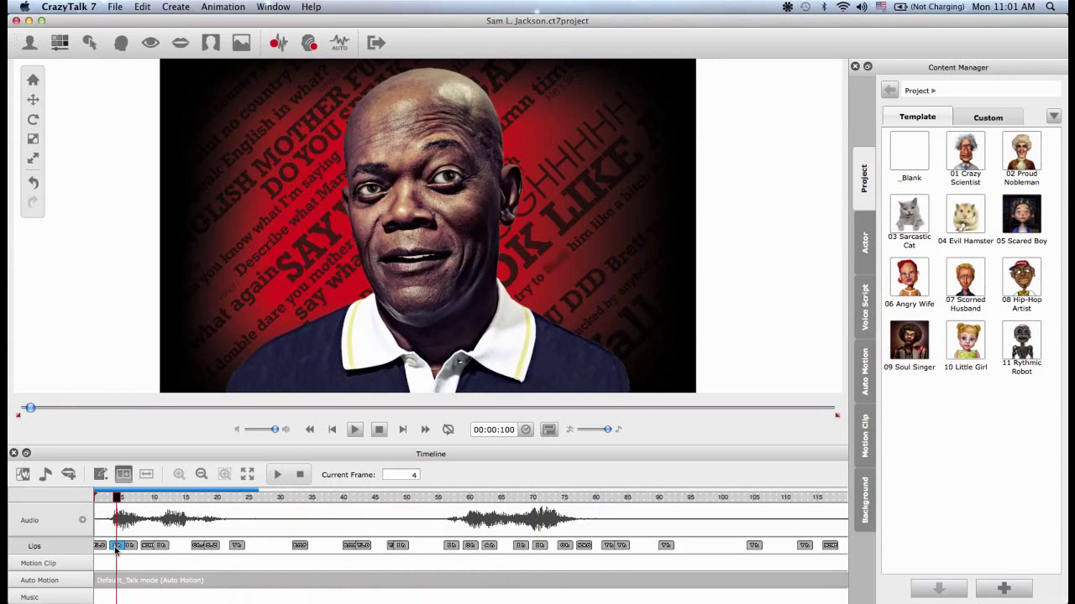
# Step: Change the frame-4 lip key to the Ah mouth shape with expressiveness 59
pyautogui.doubleClick(117, 548)
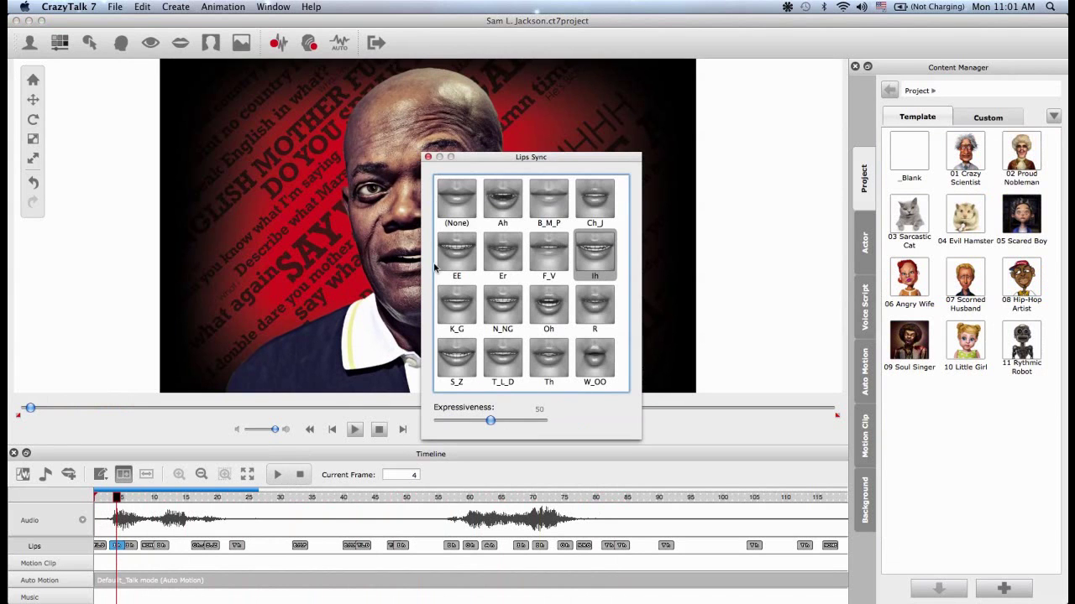
pyautogui.click(502, 200)
pyautogui.moveTo(539, 159); pyautogui.dragTo(616, 90)
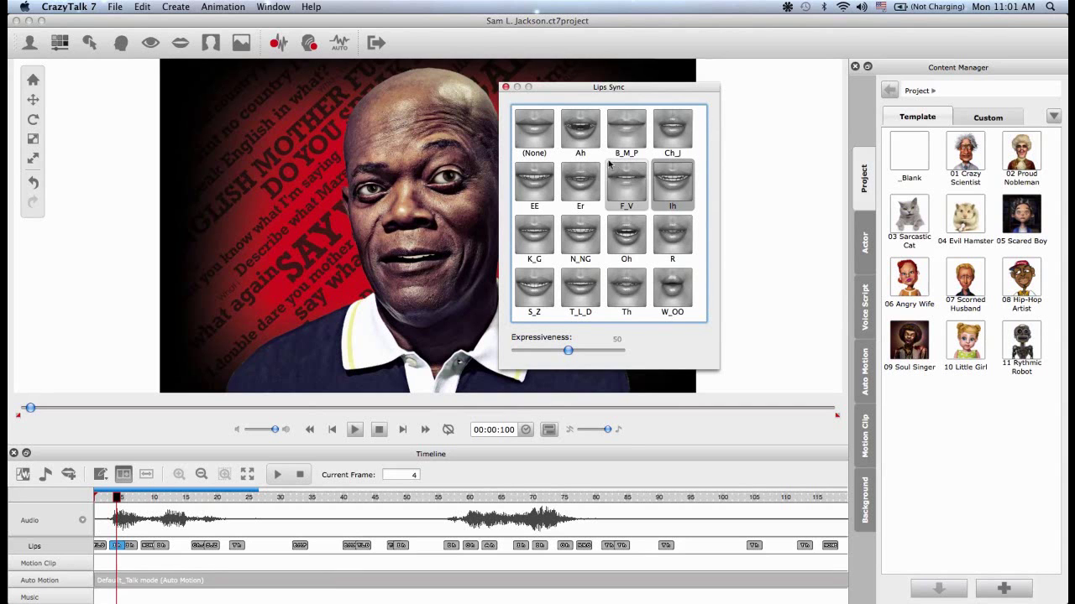
pyautogui.click(582, 139)
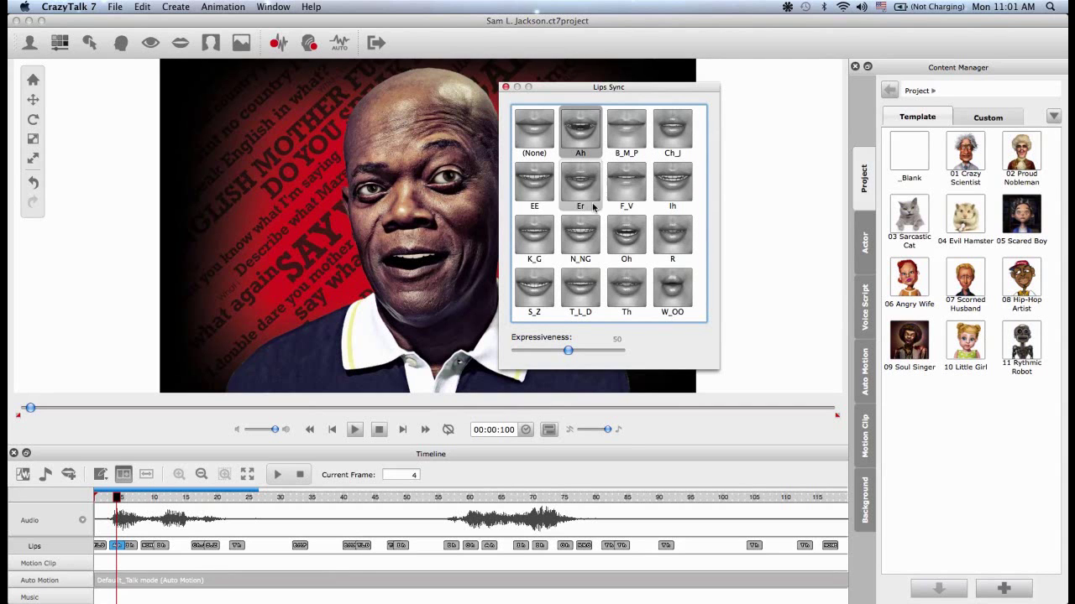
pyautogui.moveTo(568, 352)
pyautogui.mouseDown()
pyautogui.moveTo(618, 355)
pyautogui.moveTo(532, 355)
pyautogui.moveTo(628, 355)
pyautogui.moveTo(579, 355)
pyautogui.mouseUp()
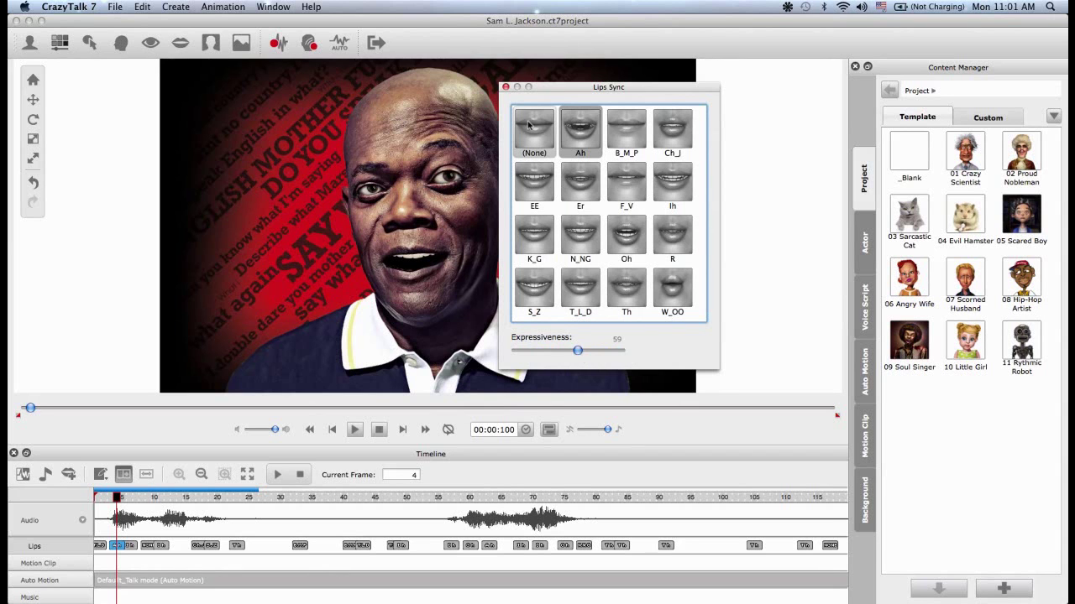
pyautogui.click(506, 88)
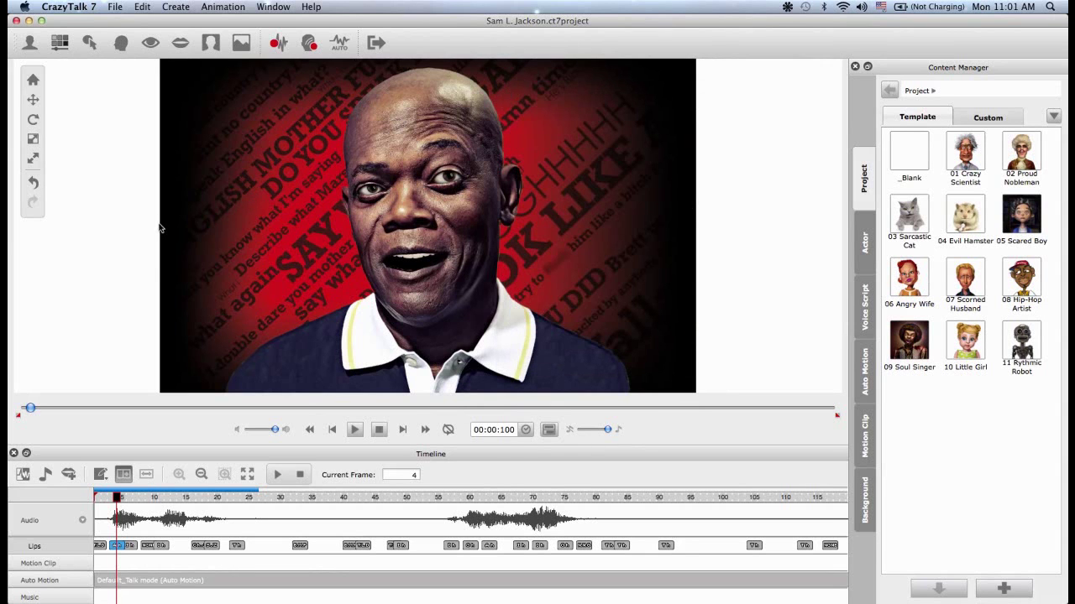
# Step: Undo the Ah mouth edit, then move to frame 155 and replay that passage
pyautogui.click(32, 183)
pyautogui.click(32, 183)
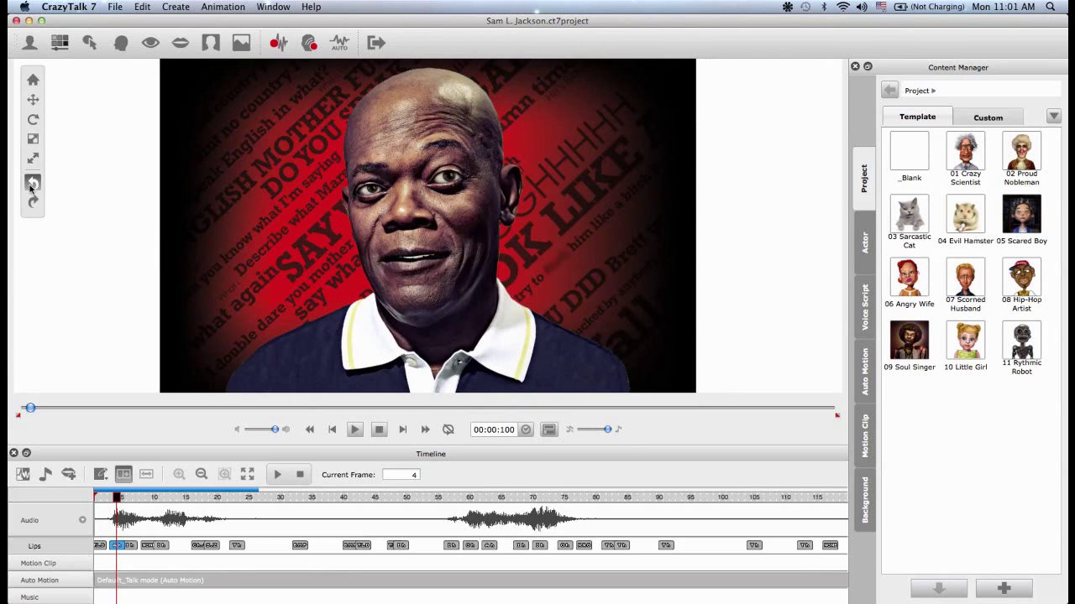
pyautogui.click(32, 185)
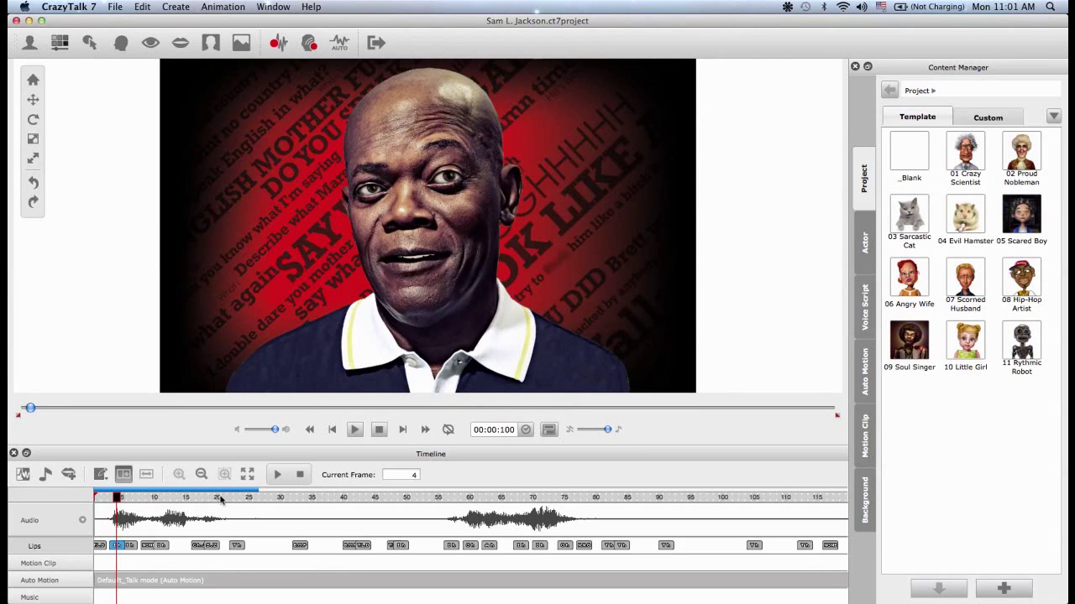
pyautogui.moveTo(218, 497); pyautogui.dragTo(362, 498)
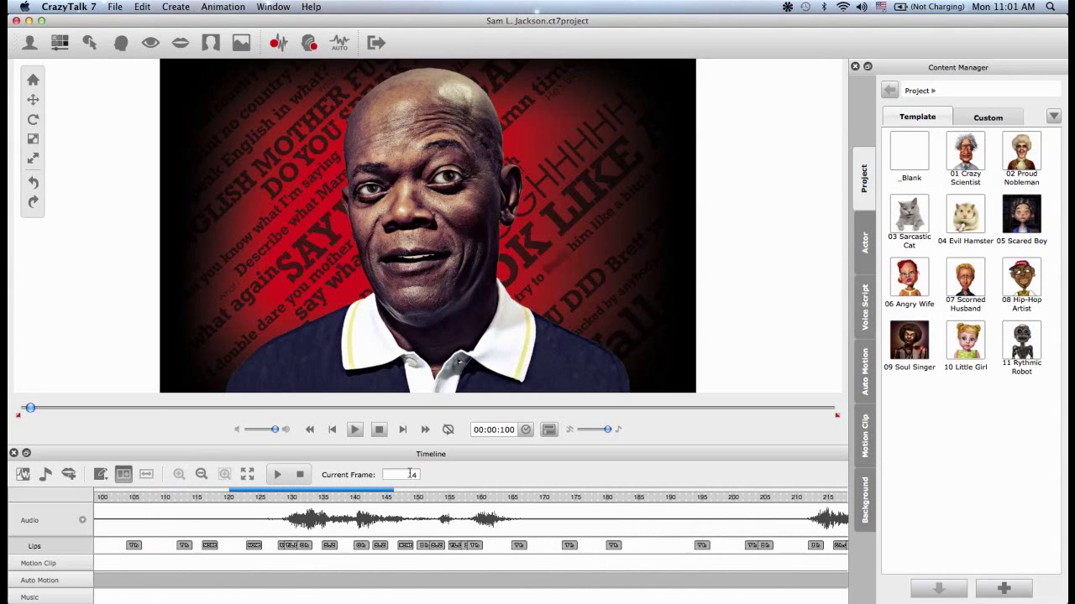
pyautogui.click(450, 497)
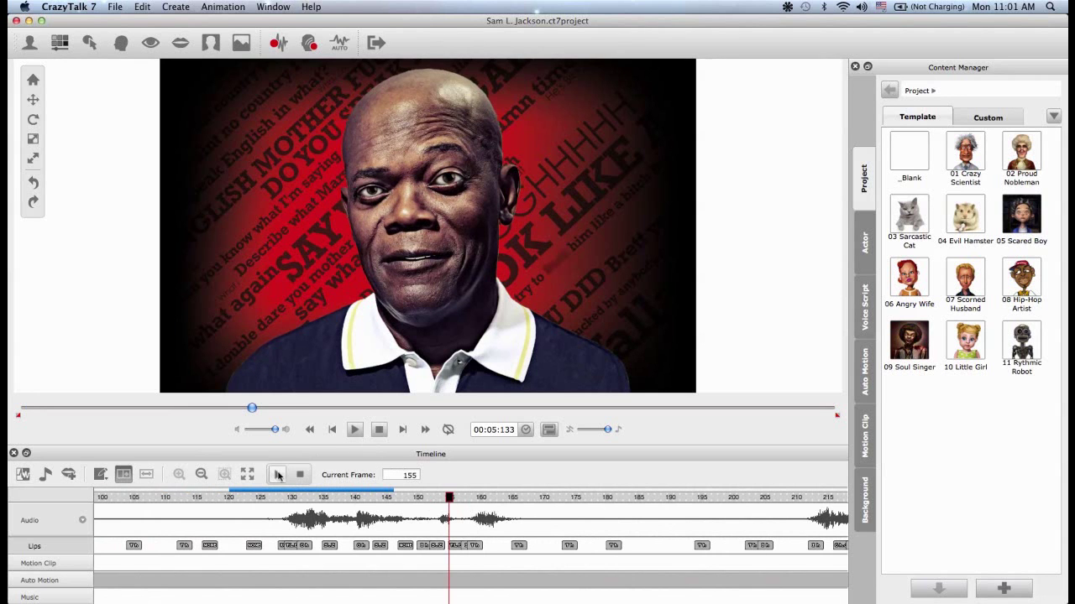
pyautogui.click(277, 475)
pyautogui.click(450, 498)
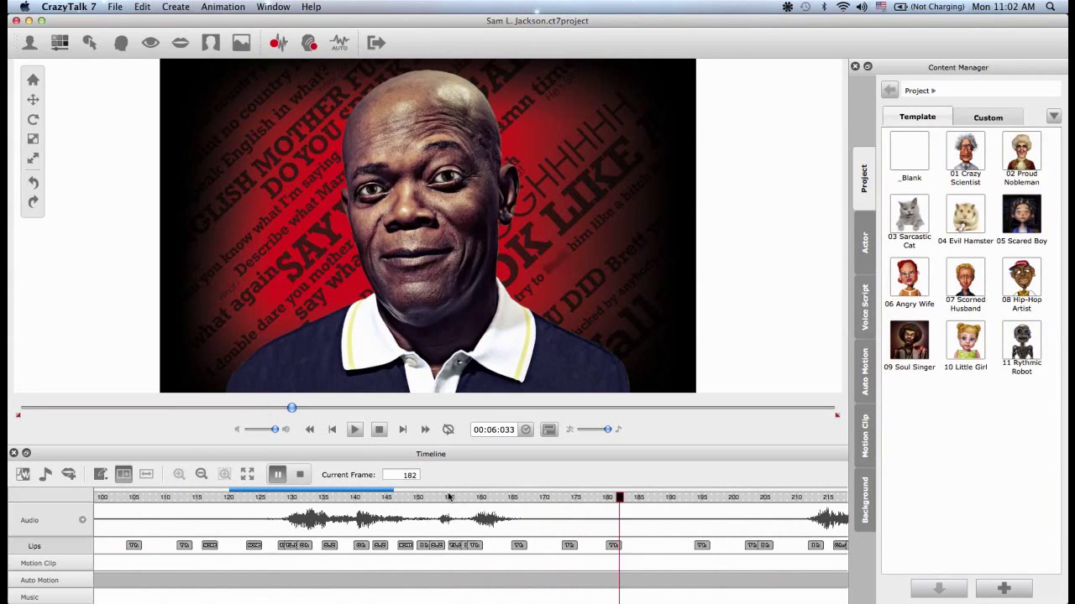
pyautogui.click(277, 475)
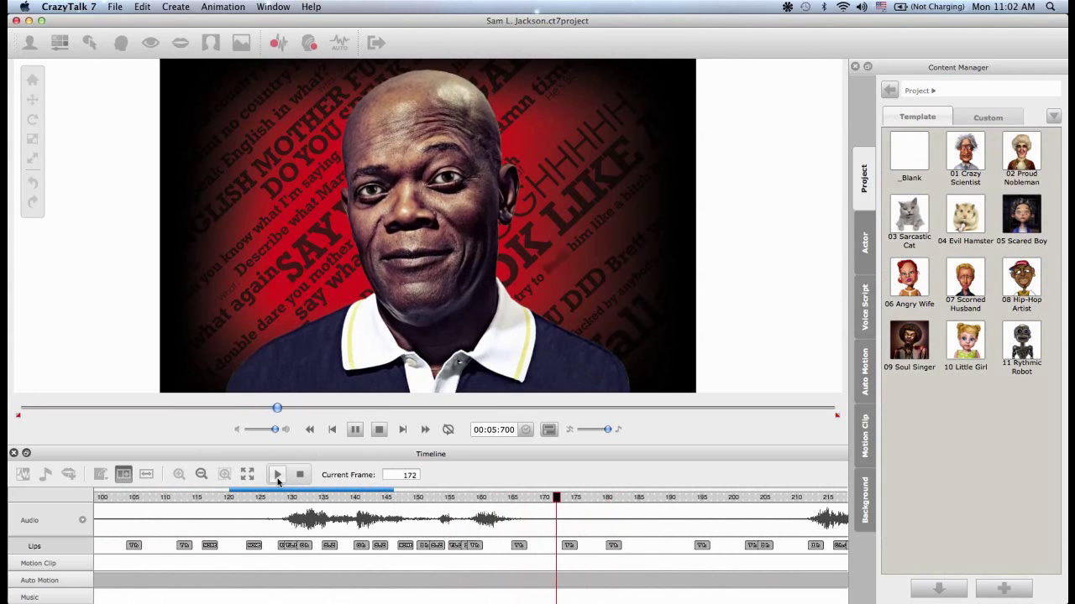
# Step: Delete the four lip keys after frame 155 and park the playhead on frame 158
pyautogui.click(460, 549)
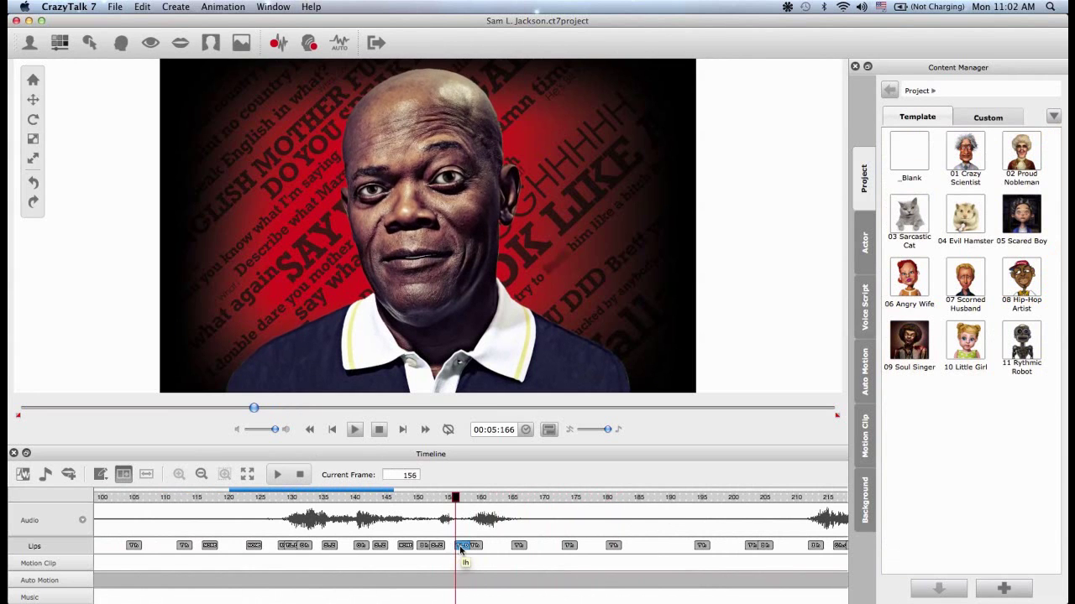
pyautogui.click(464, 547)
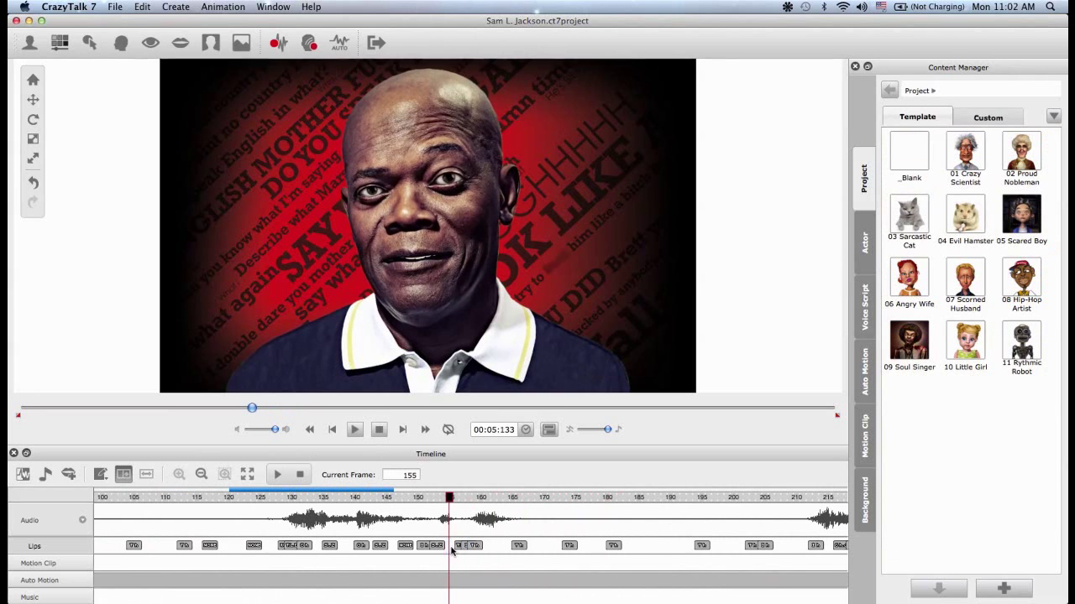
pyautogui.moveTo(467, 549); pyautogui.dragTo(610, 549)
pyautogui.rightClick(609, 549)
pyautogui.click(634, 582)
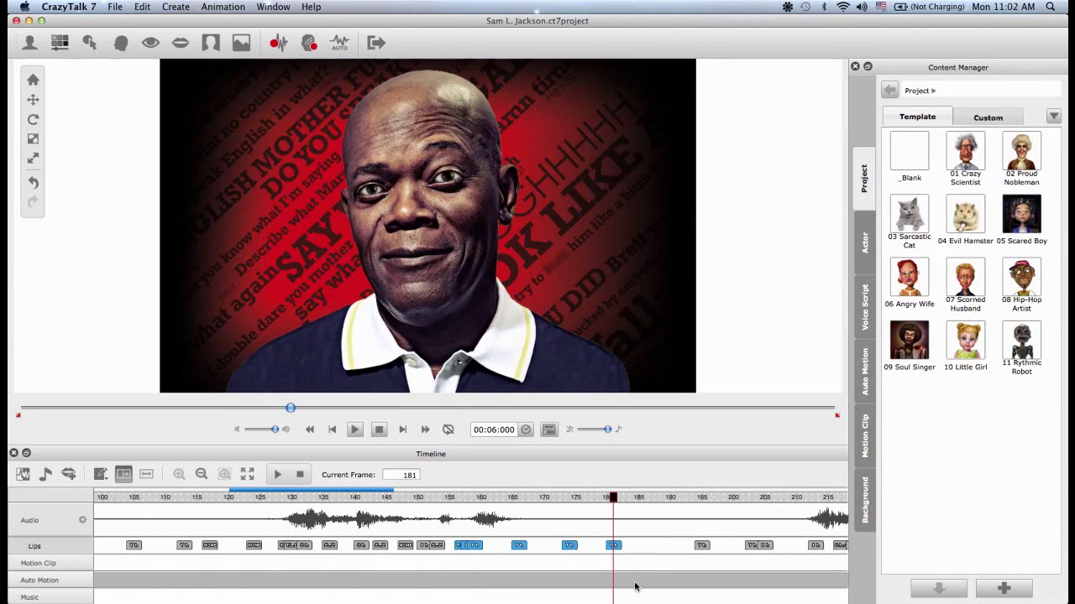
pyautogui.click(468, 499)
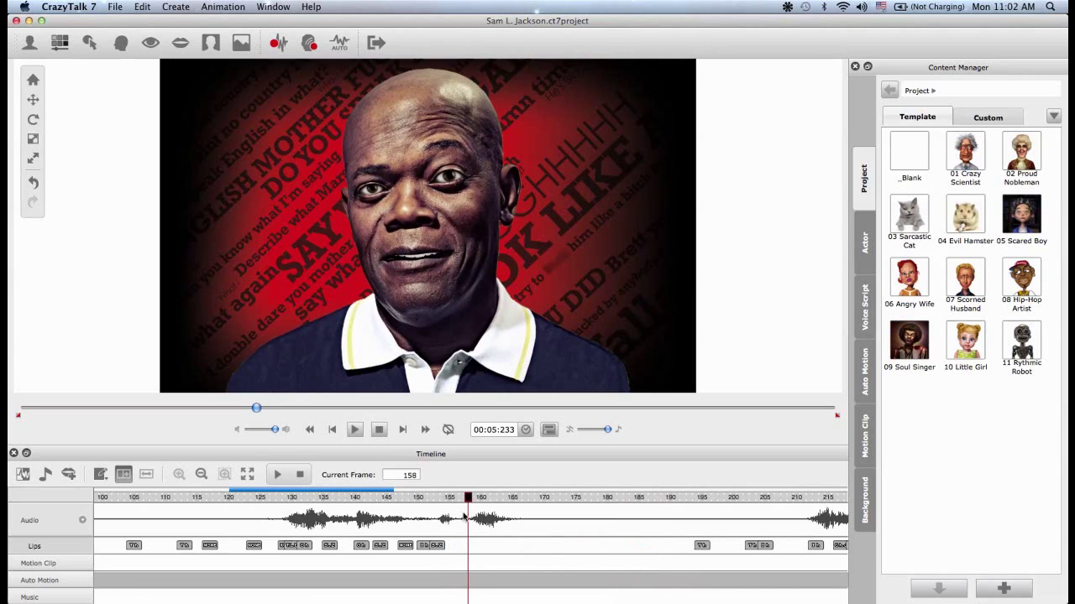
pyautogui.moveTo(468, 499); pyautogui.dragTo(467, 499)
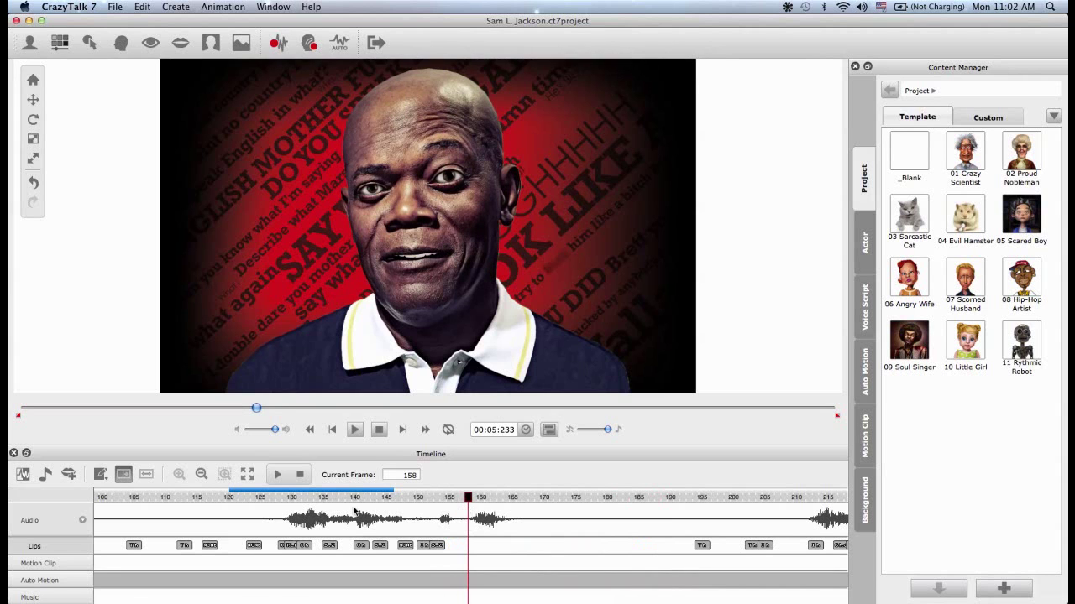
# Step: Try the Ah and W_OO mouth shapes, then add a Th lip key at frame 158
pyautogui.click(69, 476)
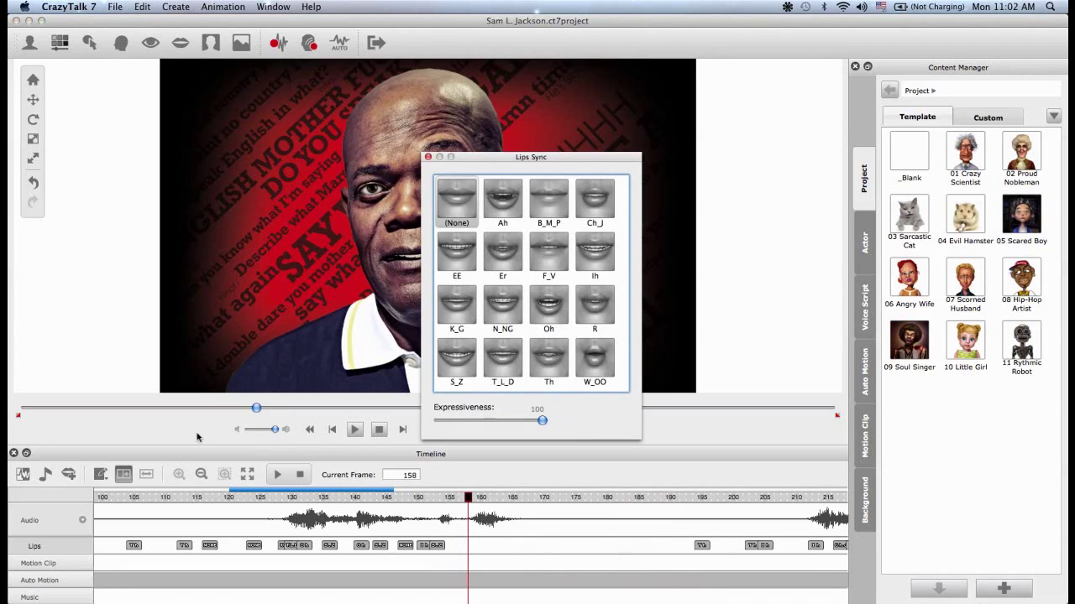
pyautogui.click(500, 206)
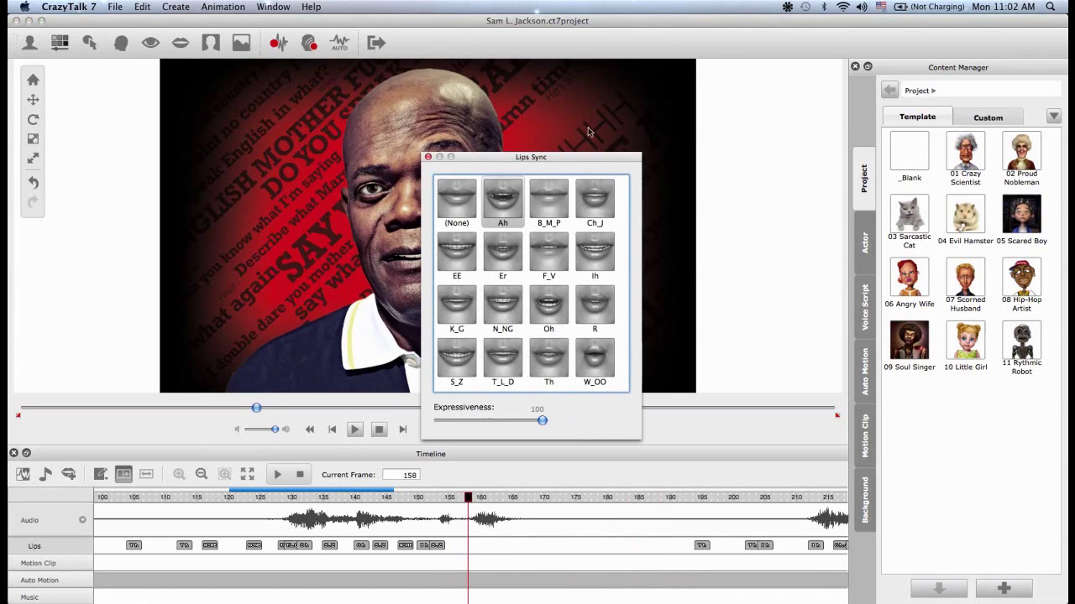
pyautogui.moveTo(579, 157); pyautogui.dragTo(657, 113)
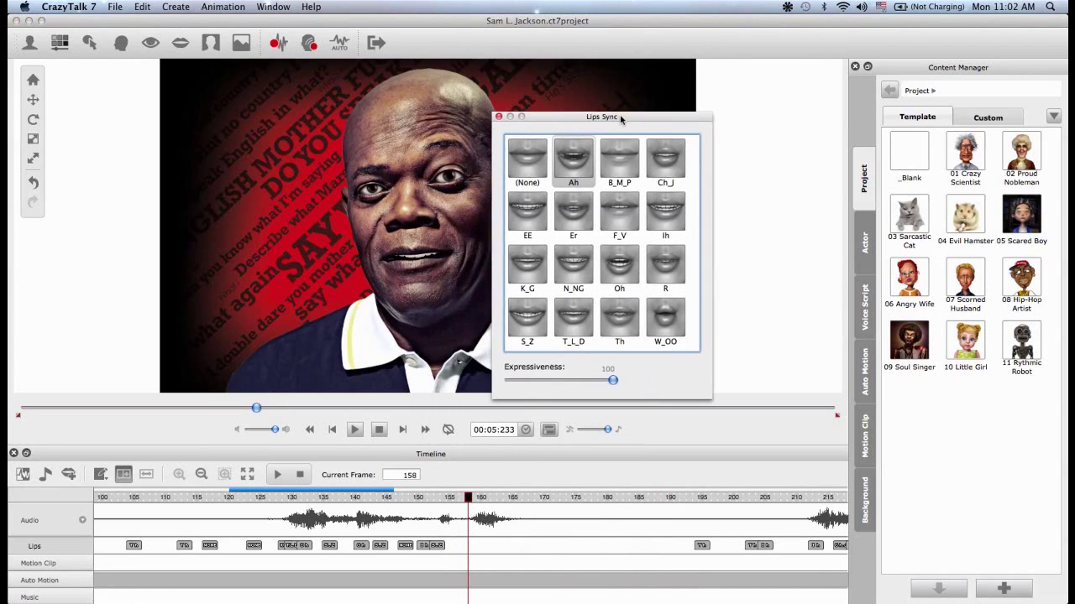
pyautogui.click(679, 315)
pyautogui.click(632, 316)
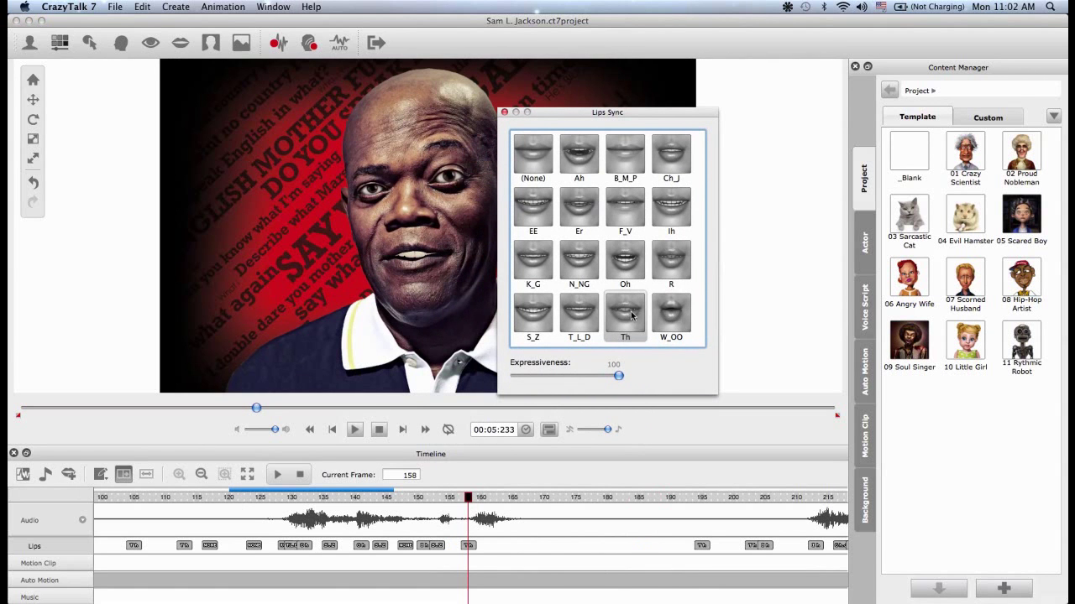
pyautogui.click(504, 112)
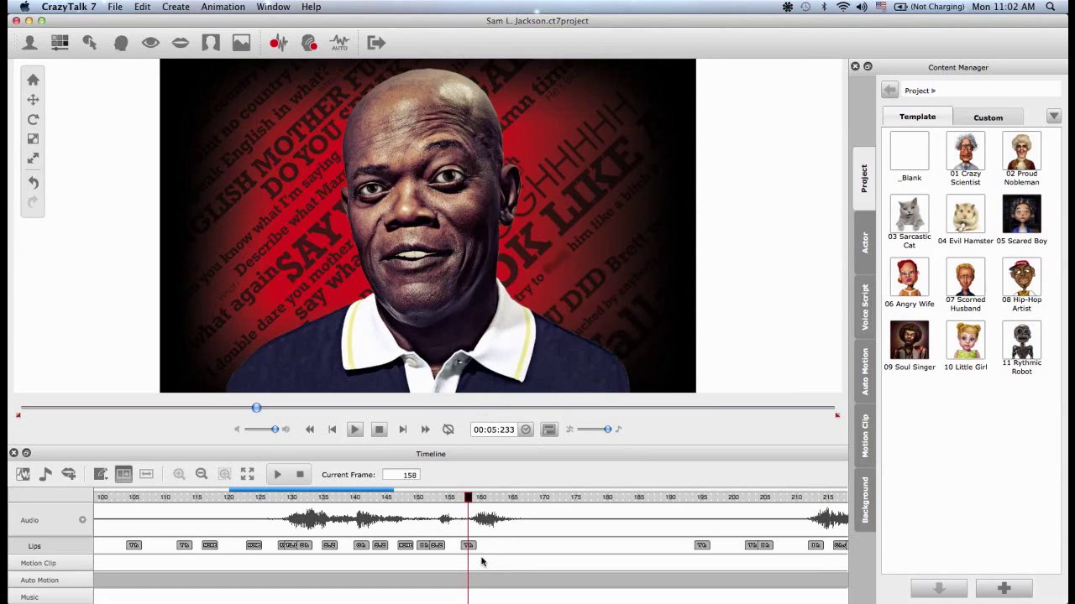
# Step: Set the lip key at frame 160 to the (None) mouth shape
pyautogui.click(481, 556)
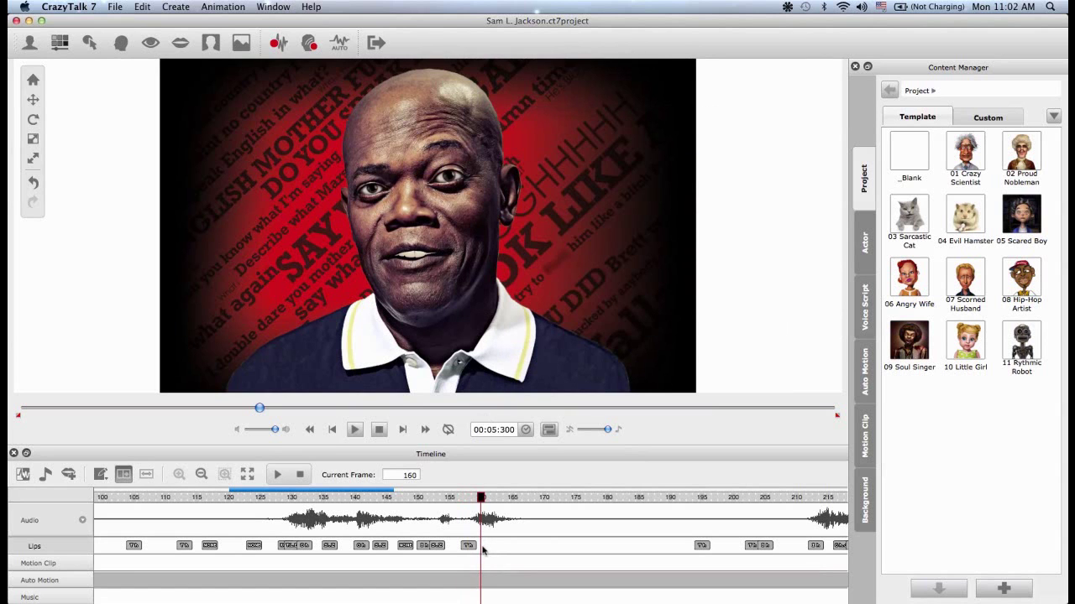
pyautogui.doubleClick(481, 548)
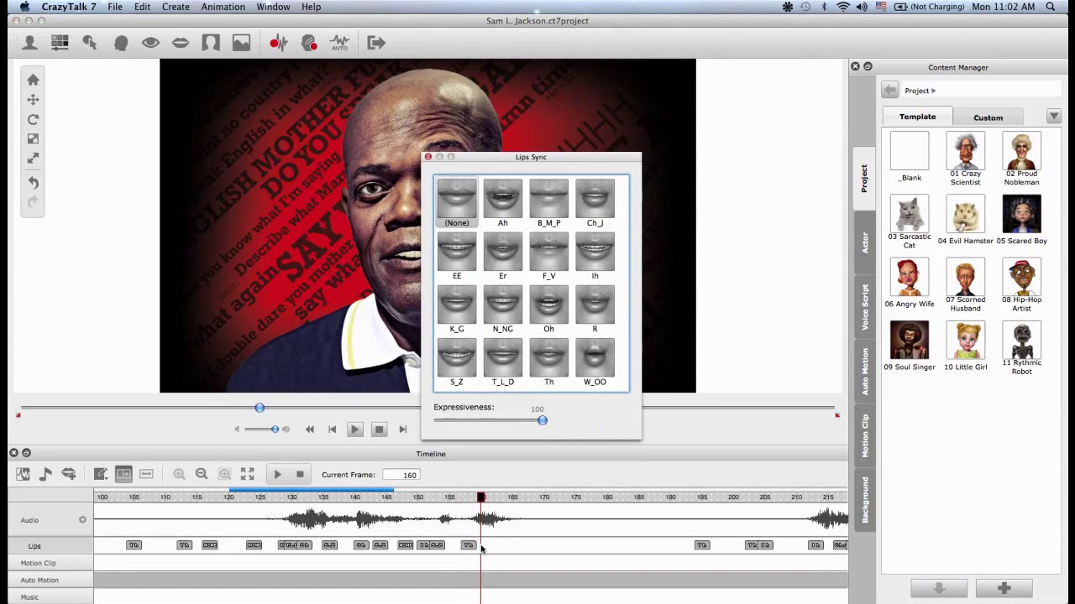
pyautogui.click(455, 193)
pyautogui.moveTo(473, 162); pyautogui.dragTo(546, 120)
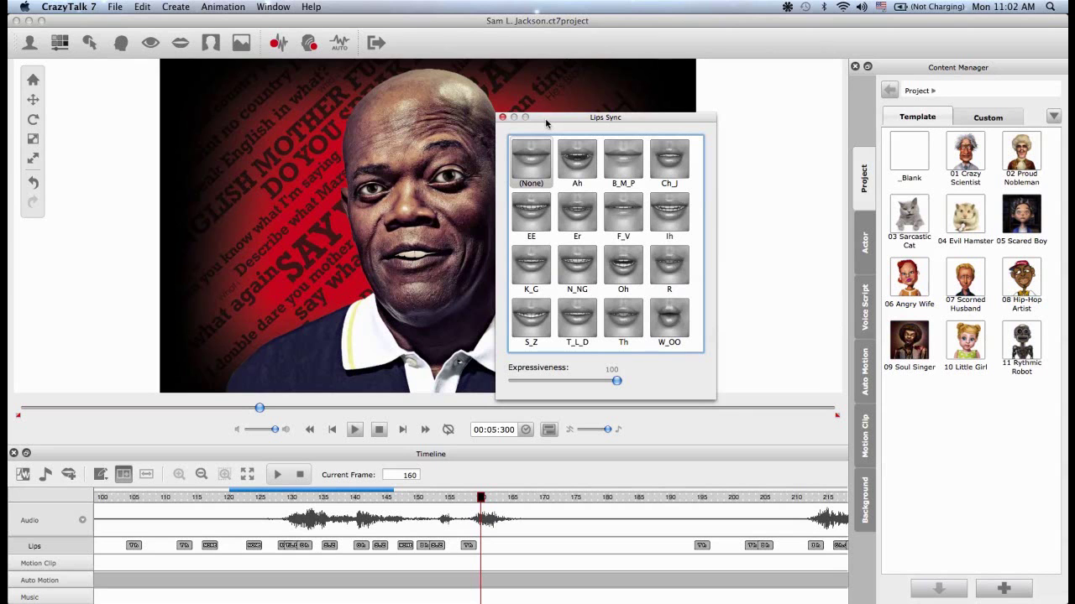
# Step: Close Lips Sync and start a webcam actor capture at 1280 x 720 resolution
pyautogui.click(502, 118)
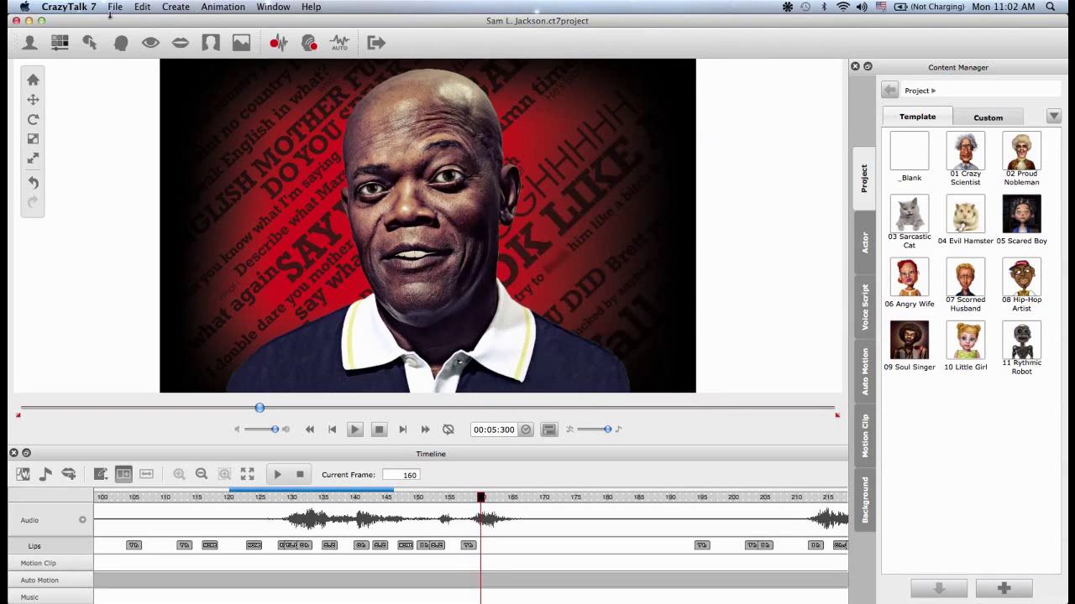
pyautogui.click(32, 42)
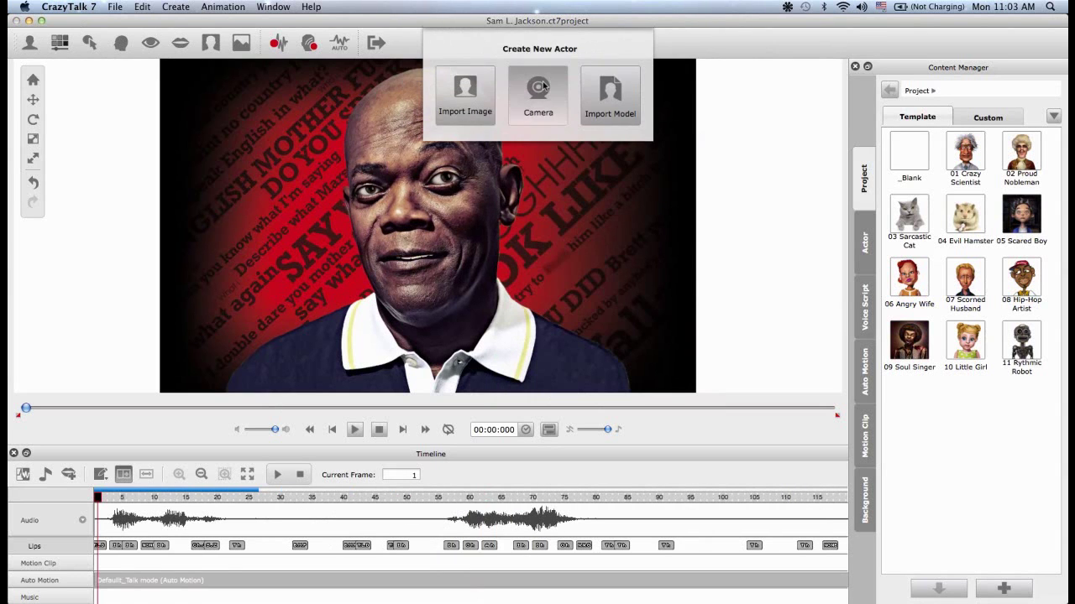
pyautogui.click(542, 80)
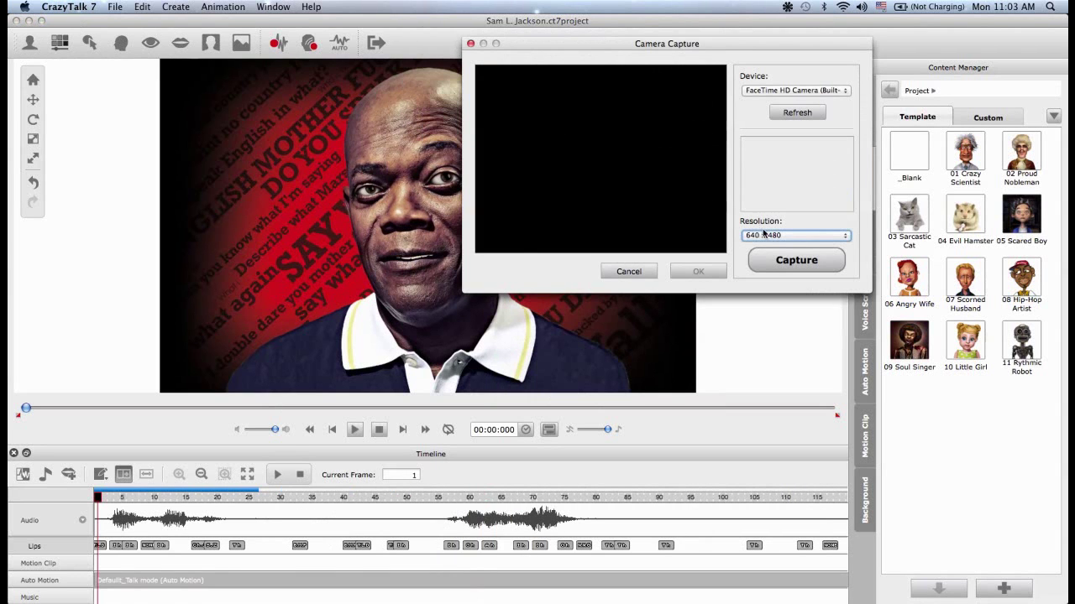
pyautogui.click(764, 234)
pyautogui.click(778, 277)
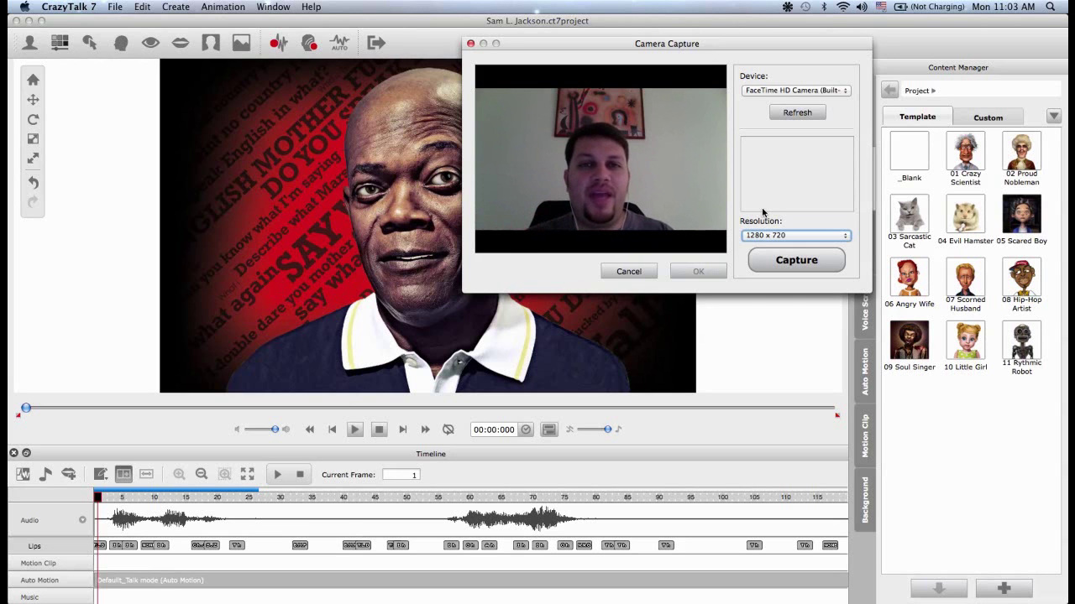
# Step: Cancel the webcam capture, go to frame 155, and delete the lip key at frame 158
pyautogui.click(628, 271)
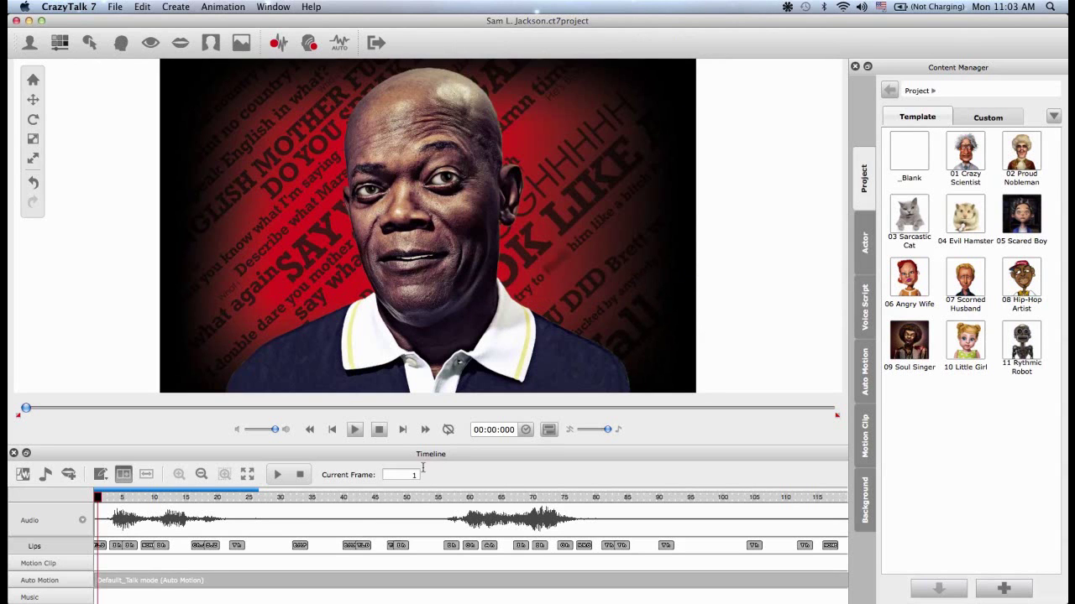
pyautogui.click(397, 473)
pyautogui.write('155')
pyautogui.press('Return')
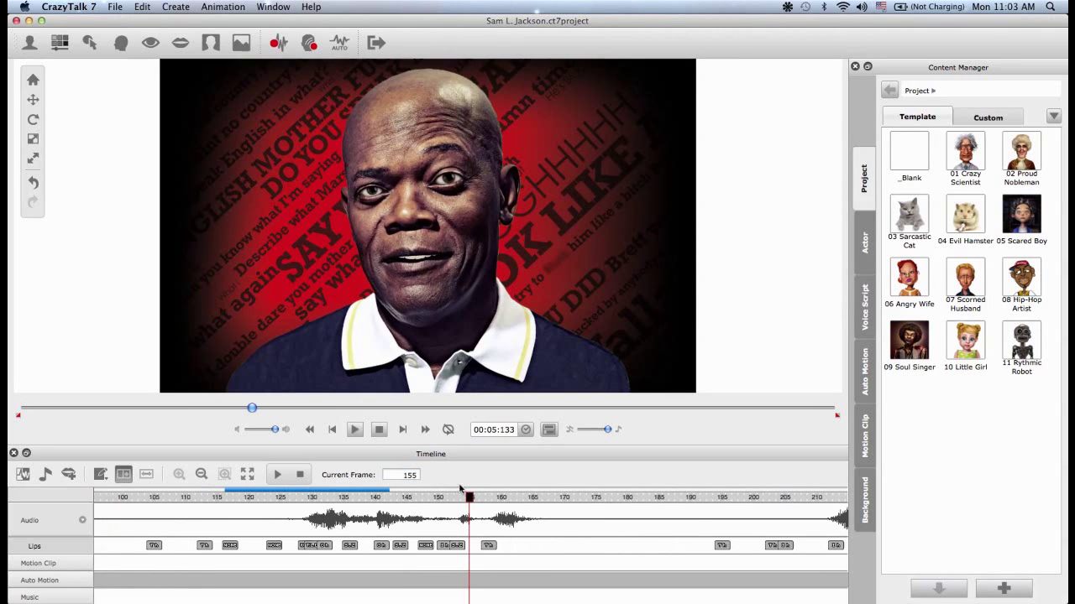
pyautogui.rightClick(489, 546)
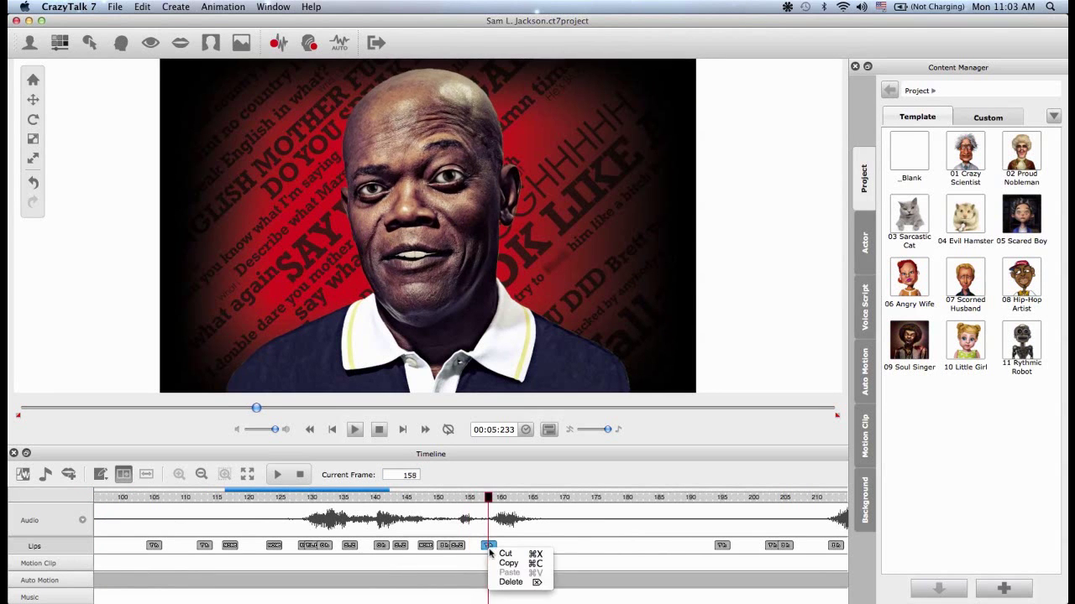
pyautogui.click(516, 582)
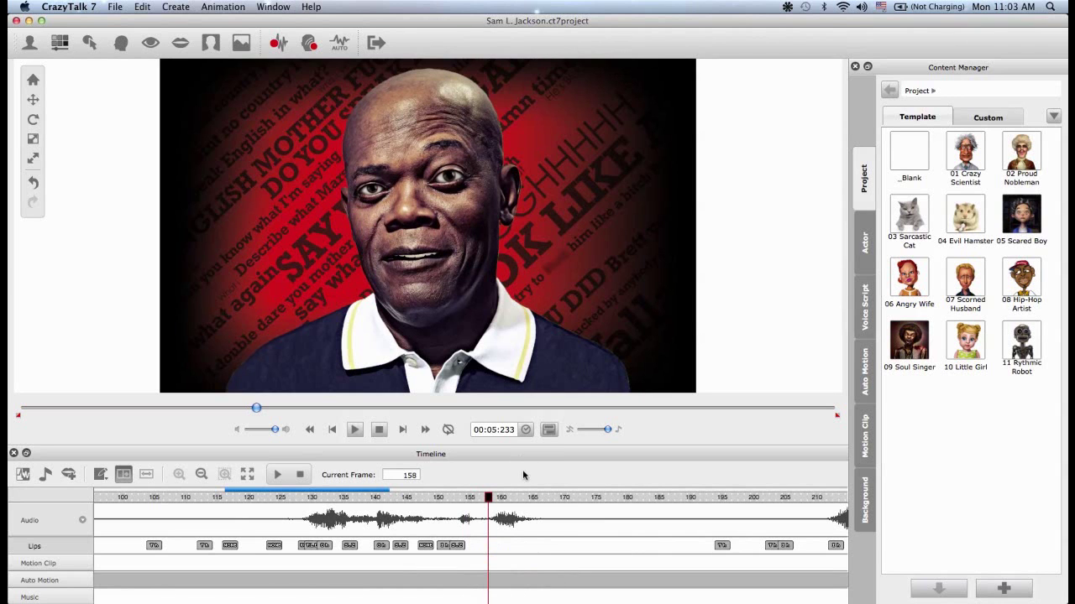
# Step: Add an R mouth key at frame 158 and a toned-down Ah key at frame 160
pyautogui.doubleClick(489, 547)
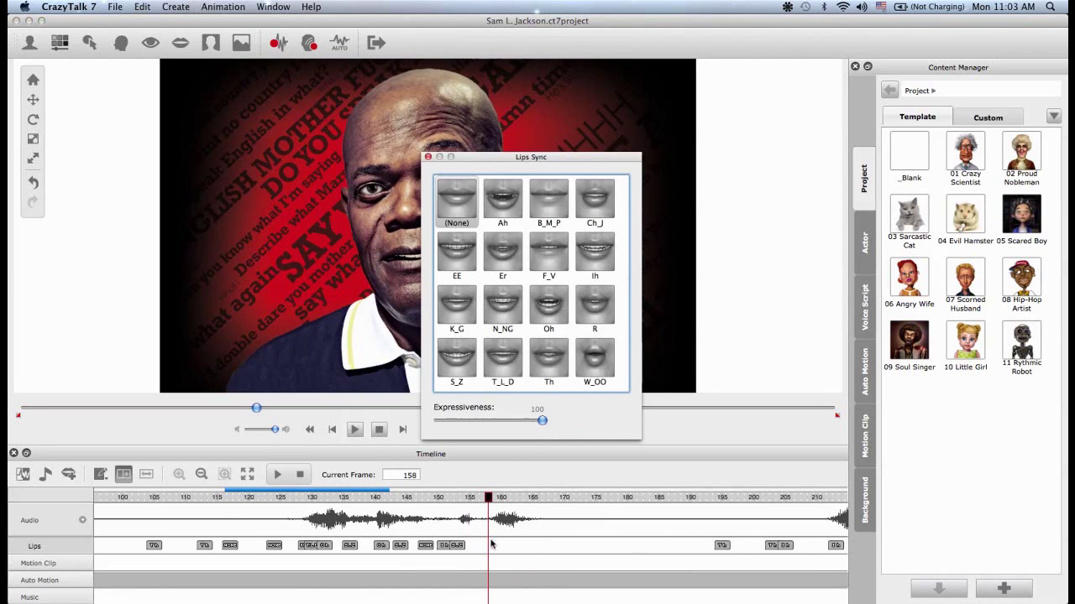
pyautogui.moveTo(529, 161); pyautogui.dragTo(607, 93)
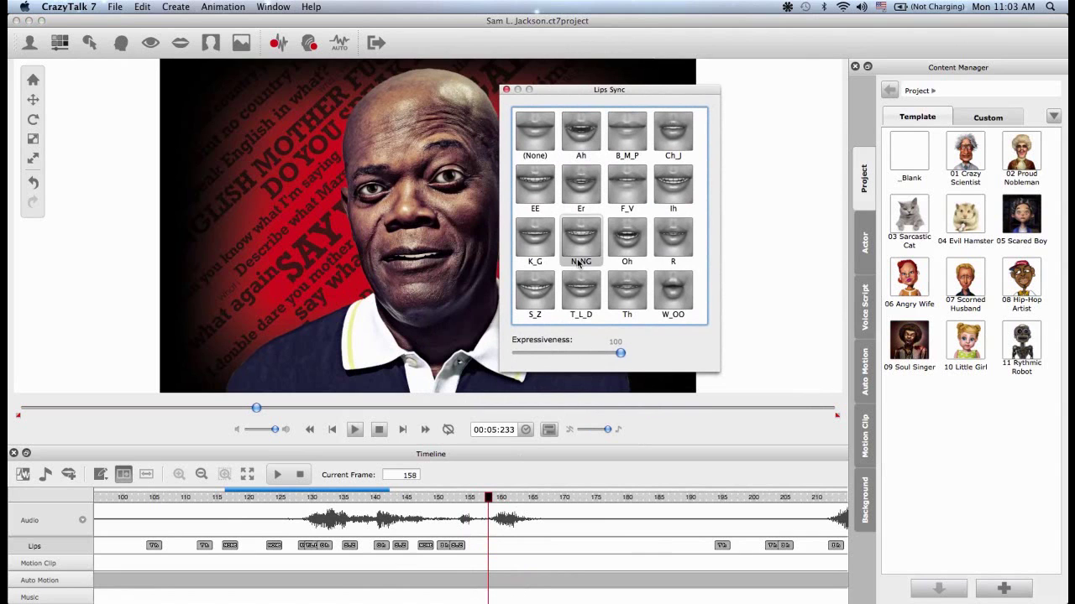
pyautogui.click(664, 256)
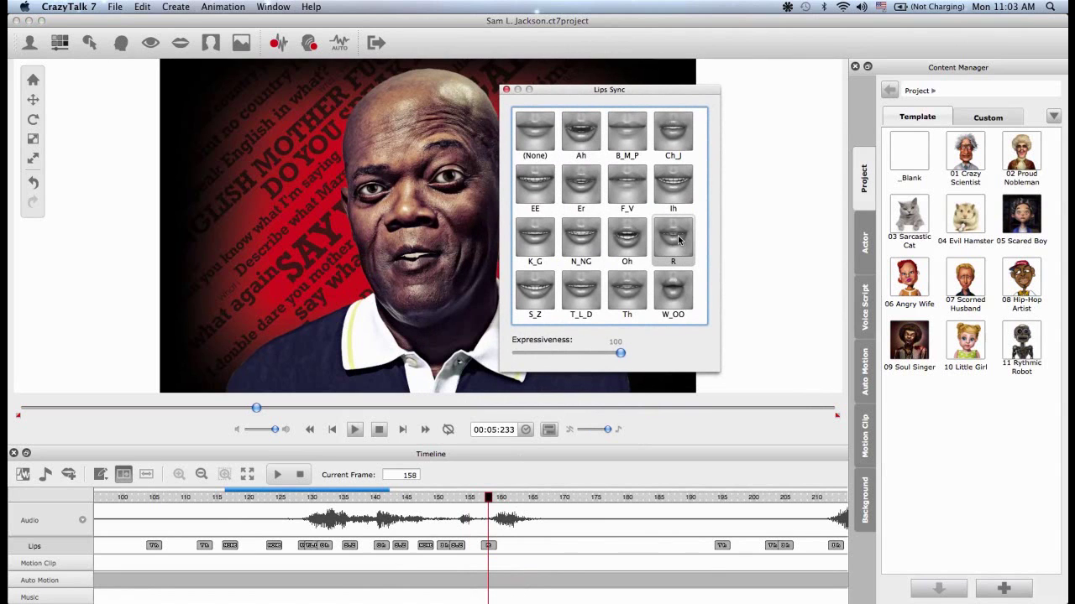
pyautogui.moveTo(672, 89); pyautogui.dragTo(684, 82)
pyautogui.click(640, 288)
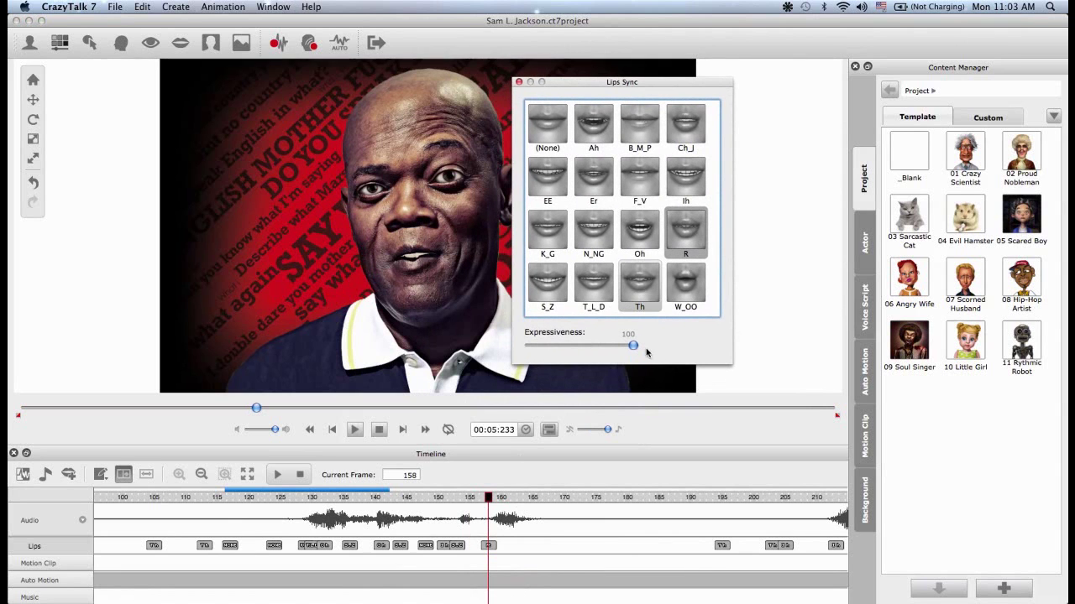
pyautogui.moveTo(490, 504); pyautogui.dragTo(498, 507)
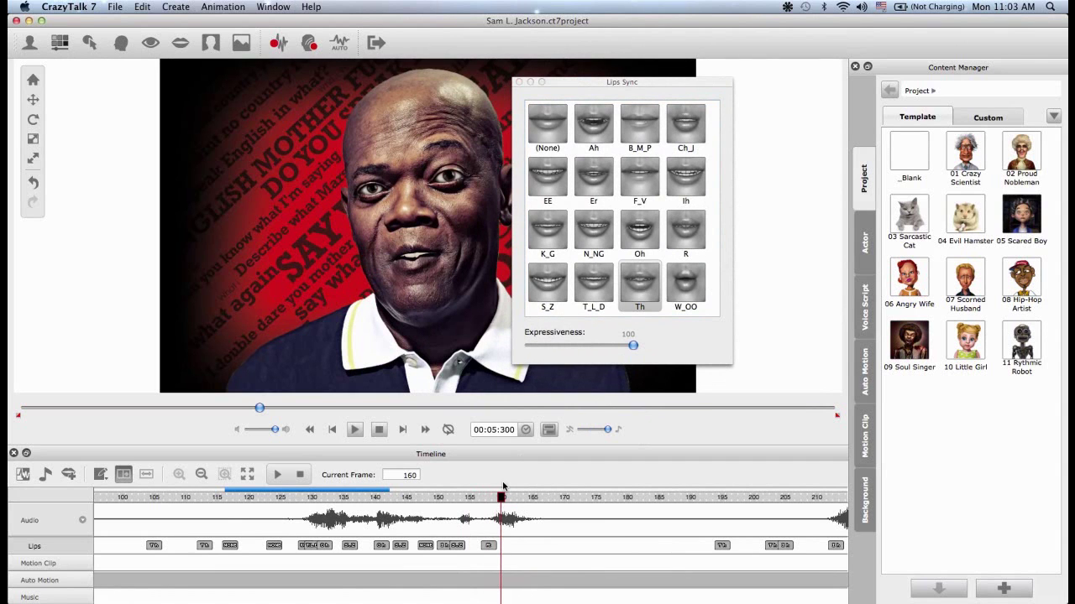
pyautogui.click(598, 100)
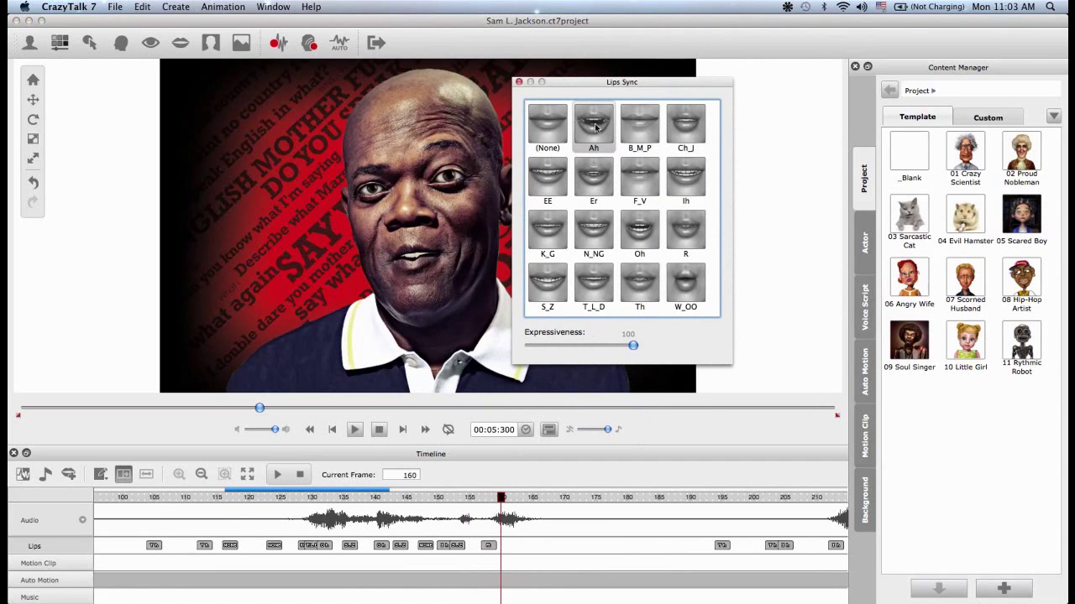
pyautogui.click(596, 126)
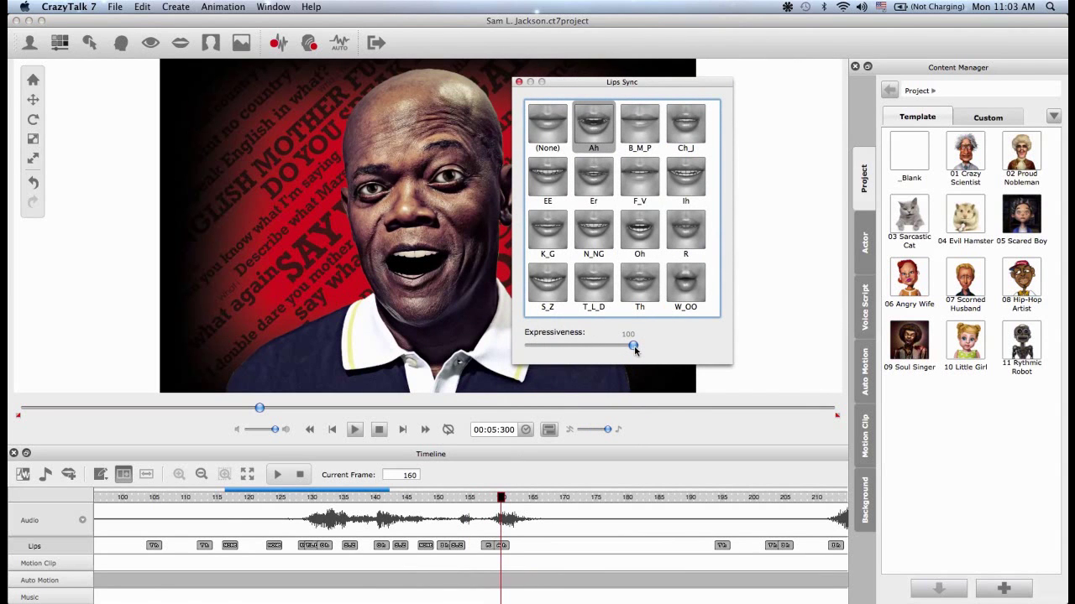
pyautogui.moveTo(632, 353); pyautogui.dragTo(604, 353)
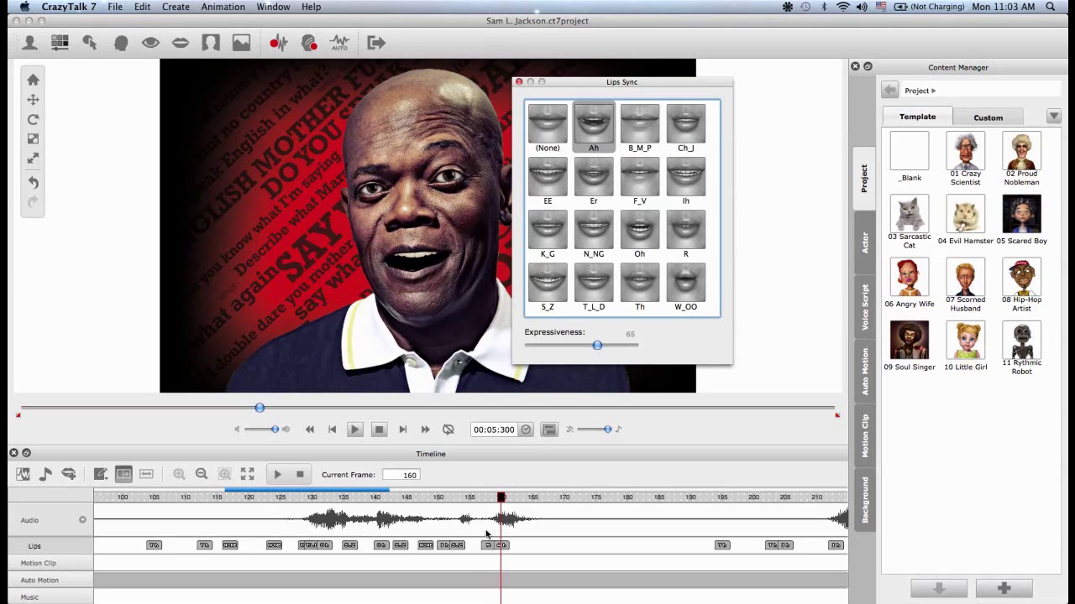
# Step: Add an EE key at frame 162 and a T_L_D key at 164 with near-zero expressiveness
pyautogui.moveTo(499, 506); pyautogui.dragTo(514, 506)
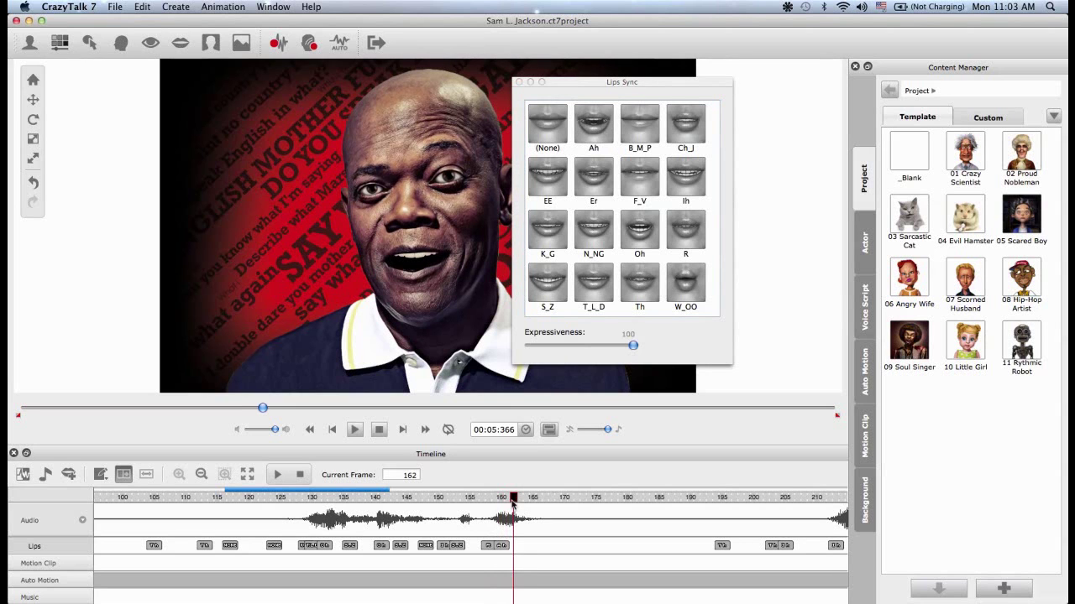
pyautogui.click(547, 183)
pyautogui.click(547, 186)
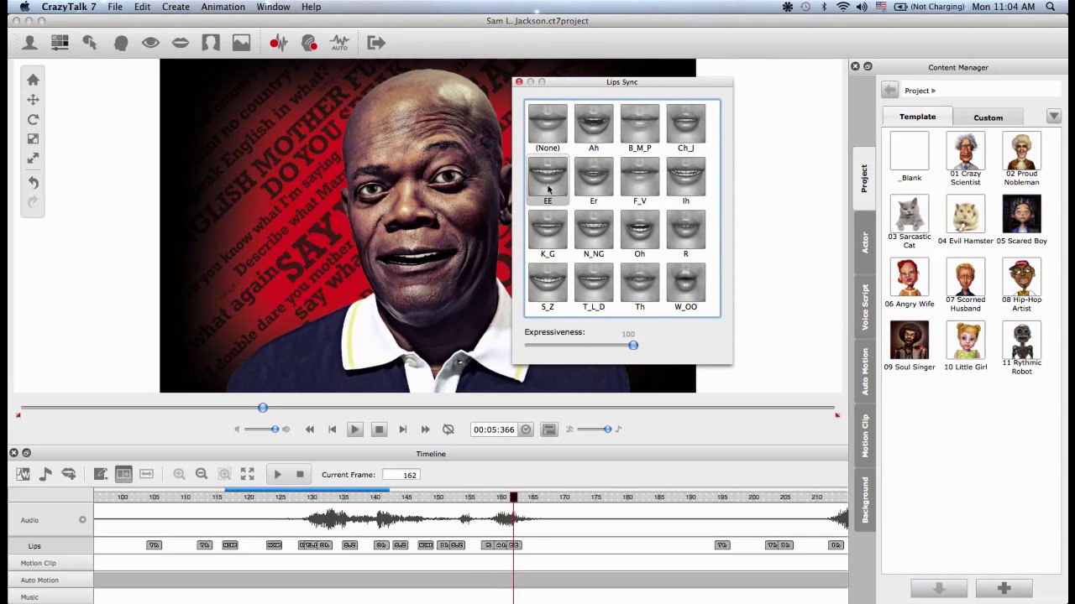
pyautogui.click(528, 501)
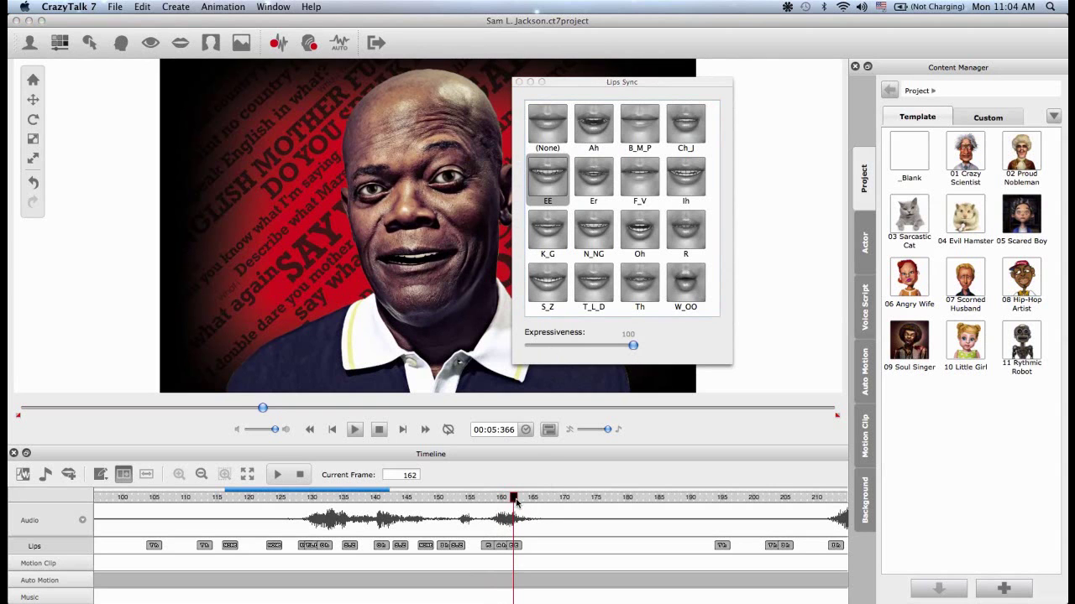
pyautogui.click(601, 277)
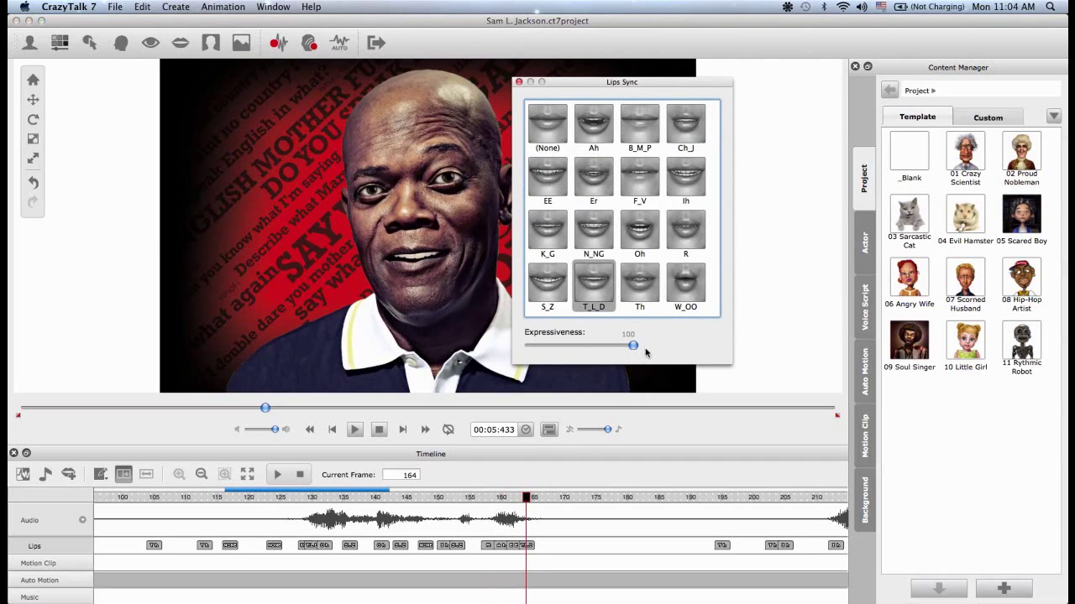
pyautogui.moveTo(636, 351); pyautogui.dragTo(533, 353)
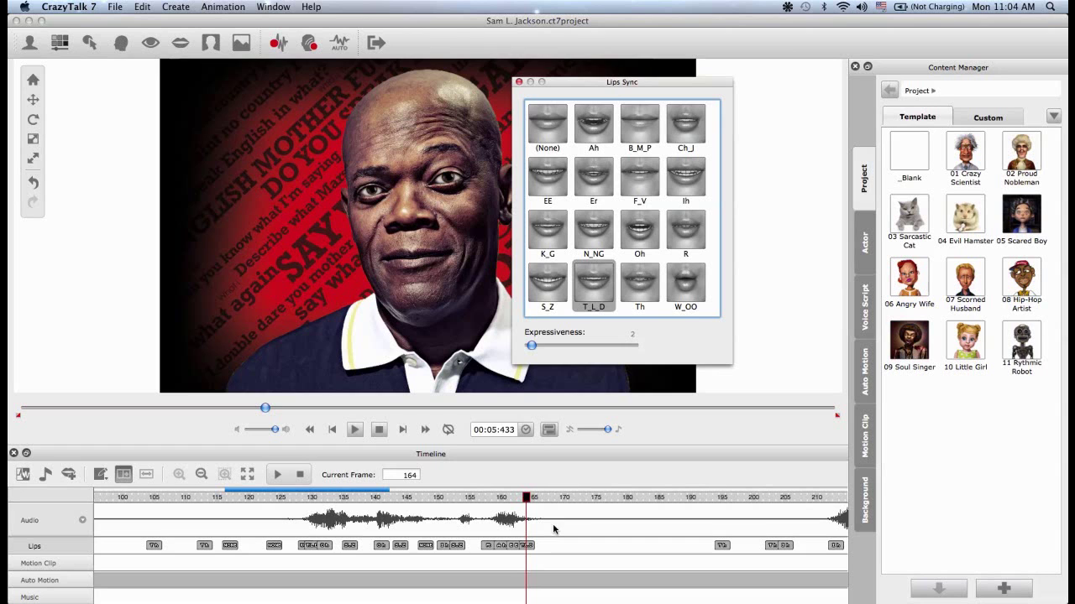
# Step: Add a (None) lip key at frame 166
pyautogui.click(532, 503)
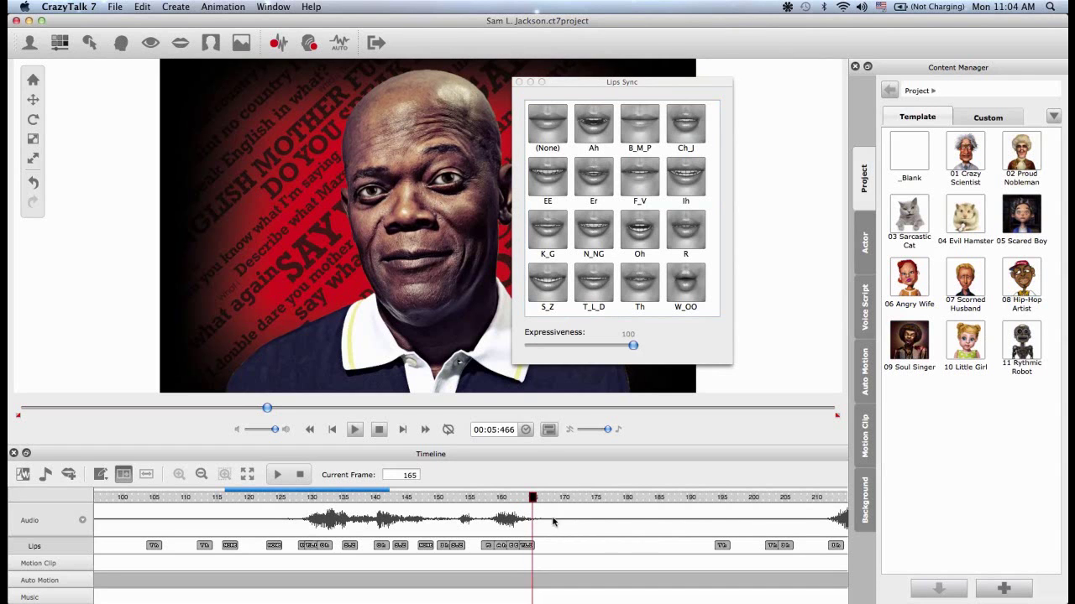
pyautogui.click(538, 502)
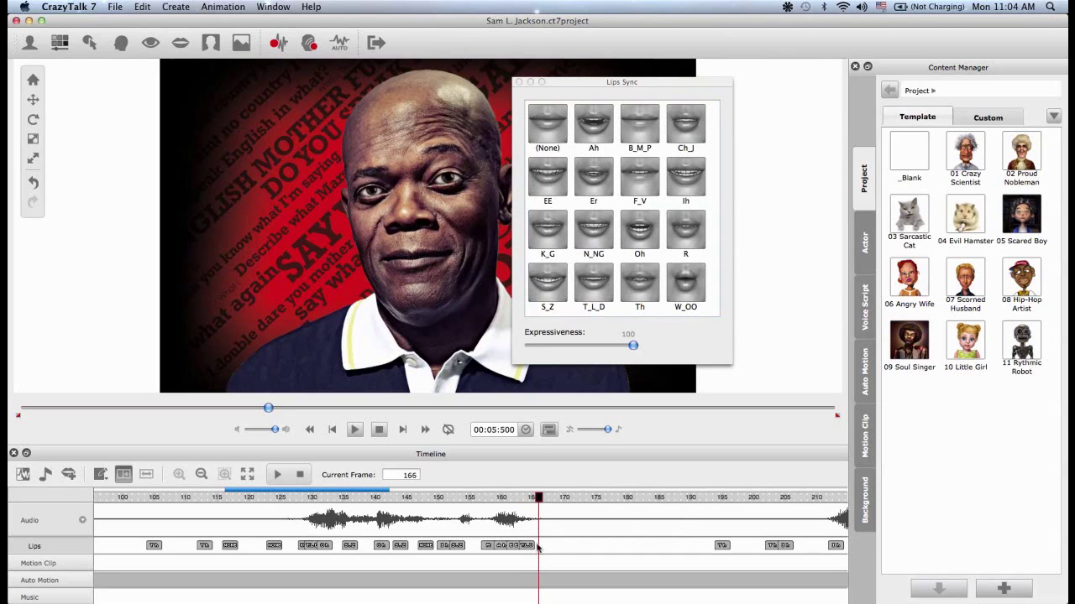
pyautogui.click(565, 139)
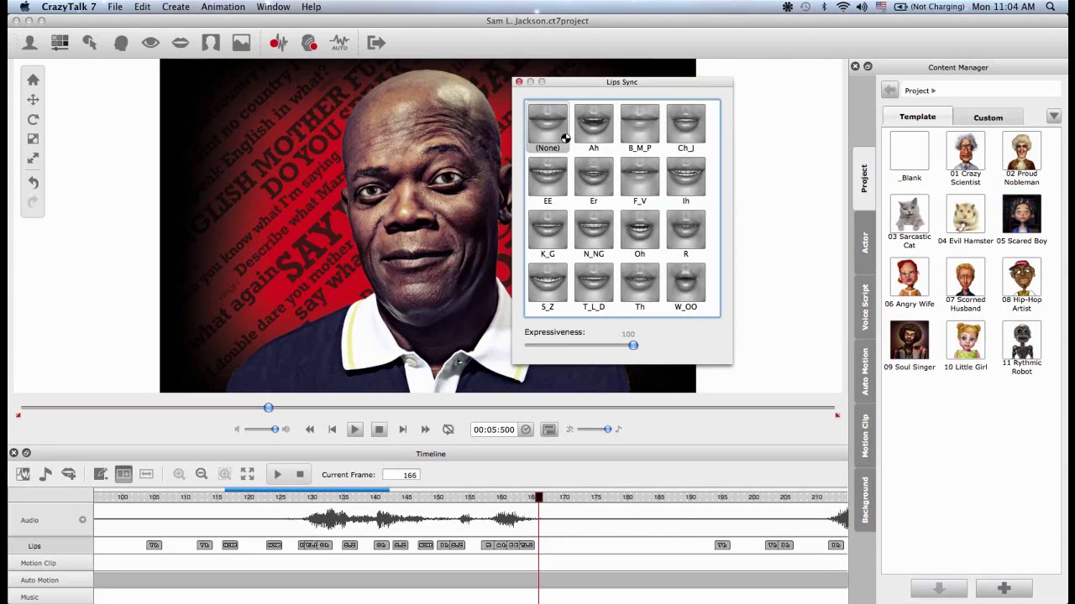
pyautogui.click(565, 138)
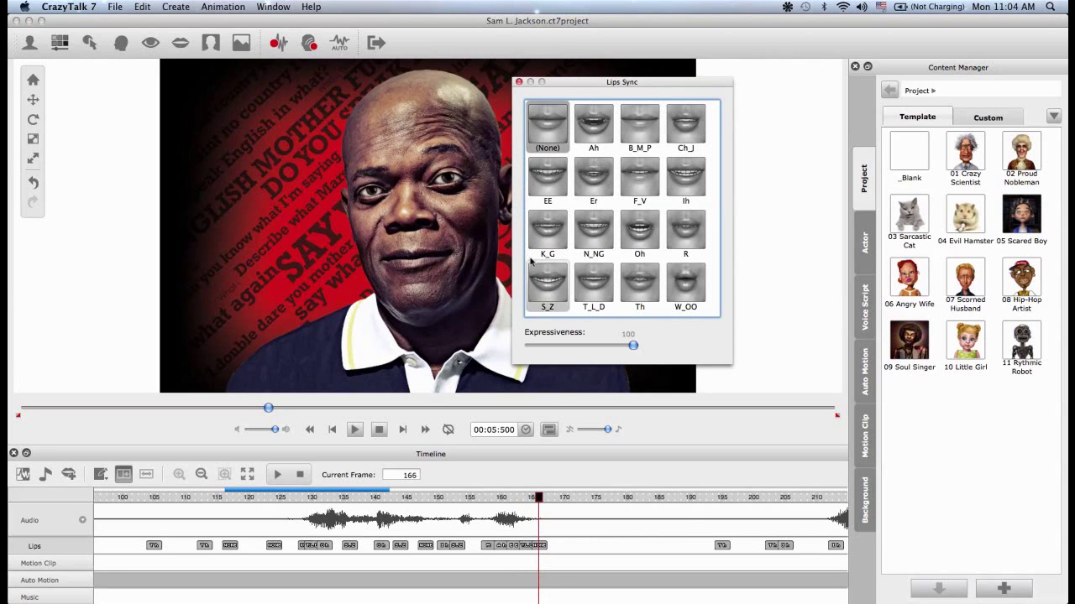
pyautogui.click(518, 81)
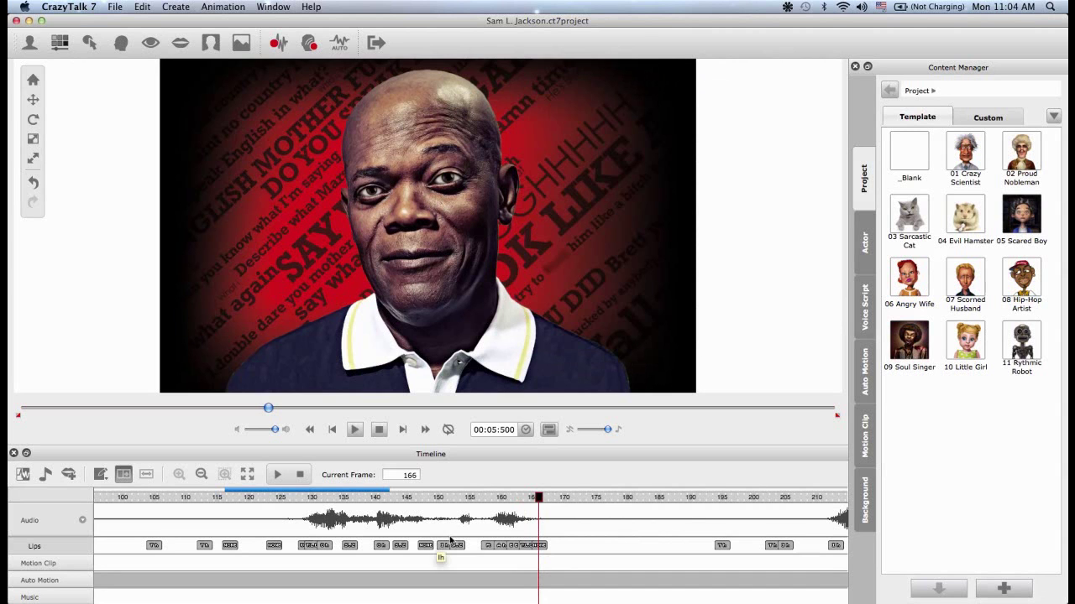
pyautogui.moveTo(539, 502); pyautogui.dragTo(526, 502)
pyautogui.click(475, 499)
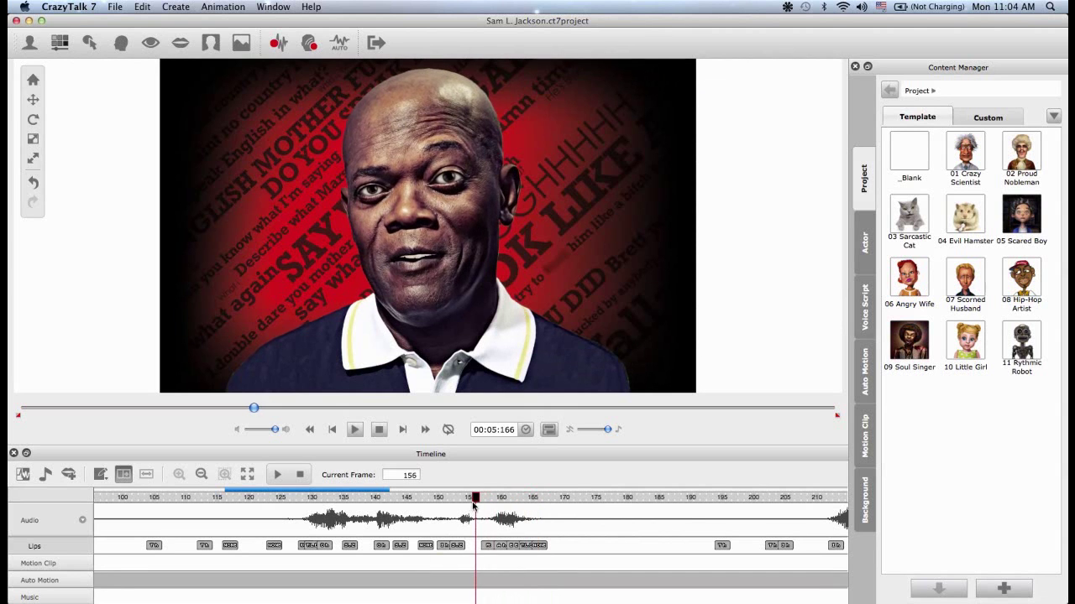
pyautogui.click(278, 475)
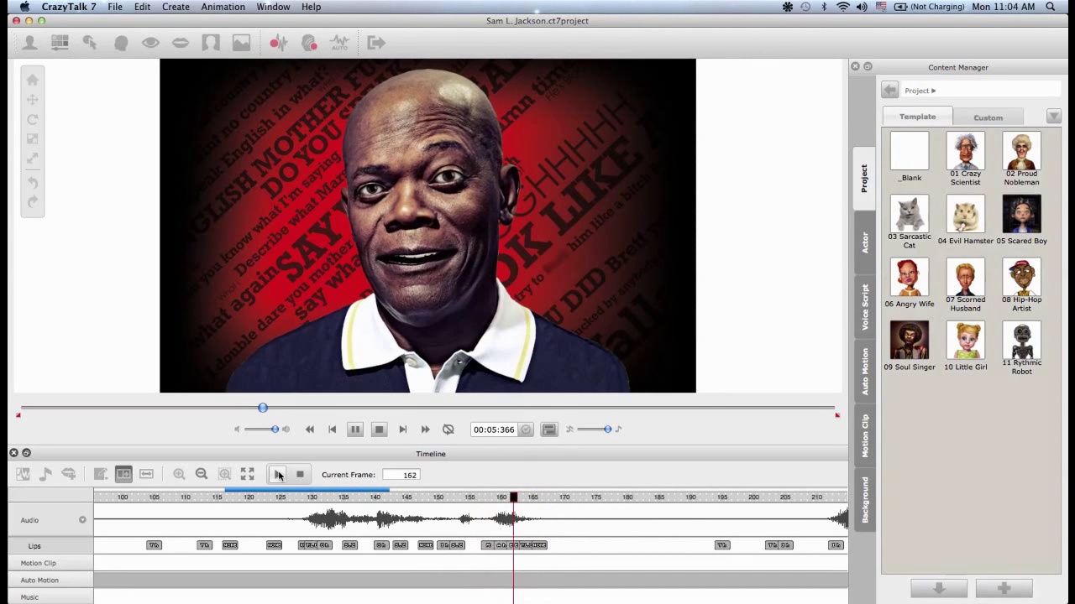
pyautogui.click(279, 475)
pyautogui.click(474, 504)
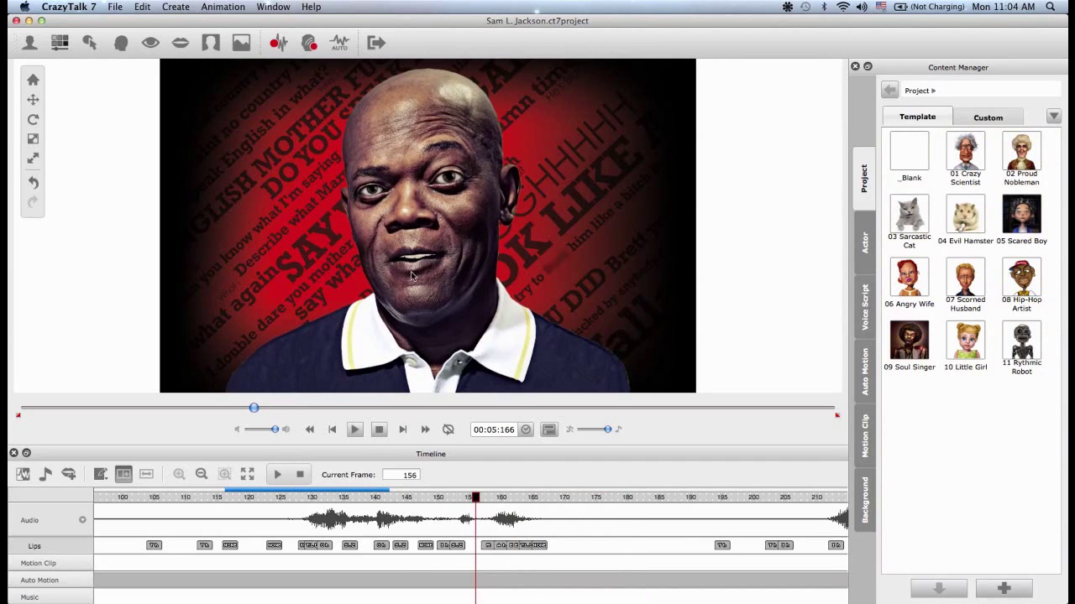
pyautogui.click(278, 475)
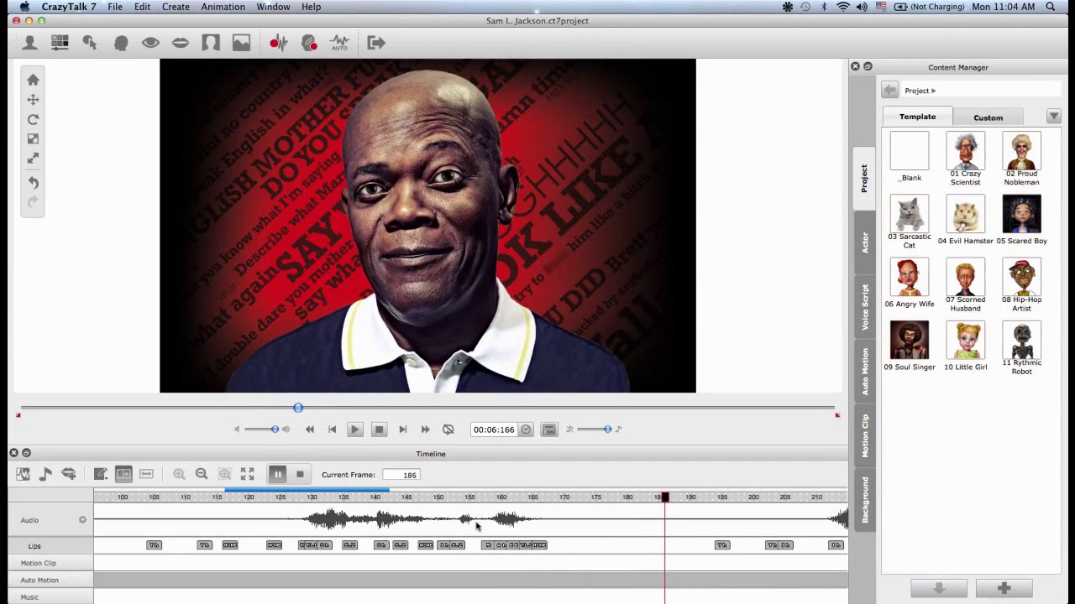
pyautogui.click(476, 501)
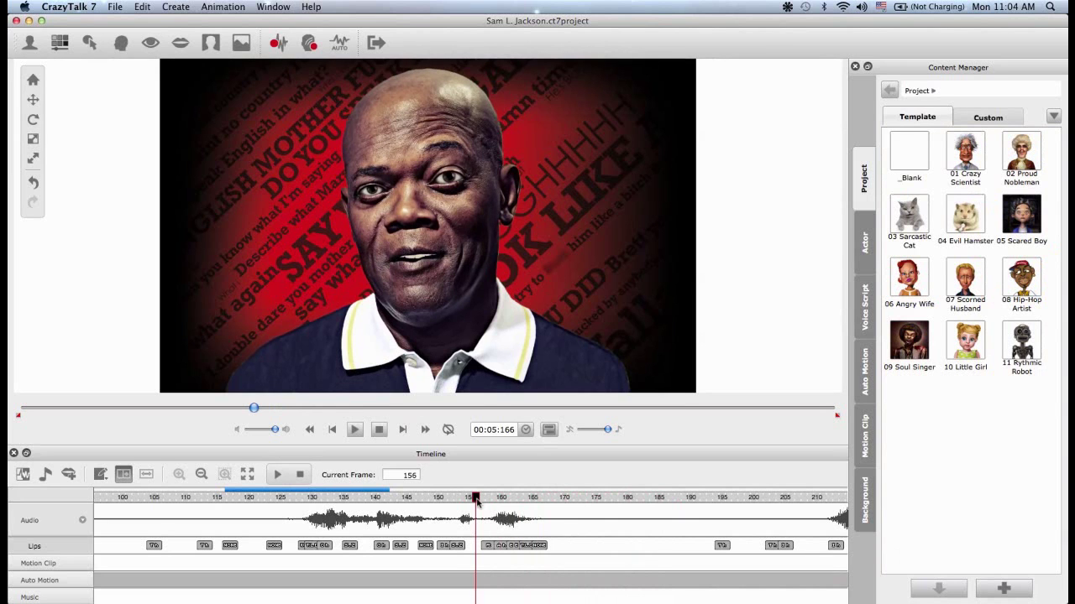
pyautogui.moveTo(475, 501)
pyautogui.mouseDown()
pyautogui.moveTo(544, 514)
pyautogui.moveTo(466, 511)
pyautogui.mouseUp()
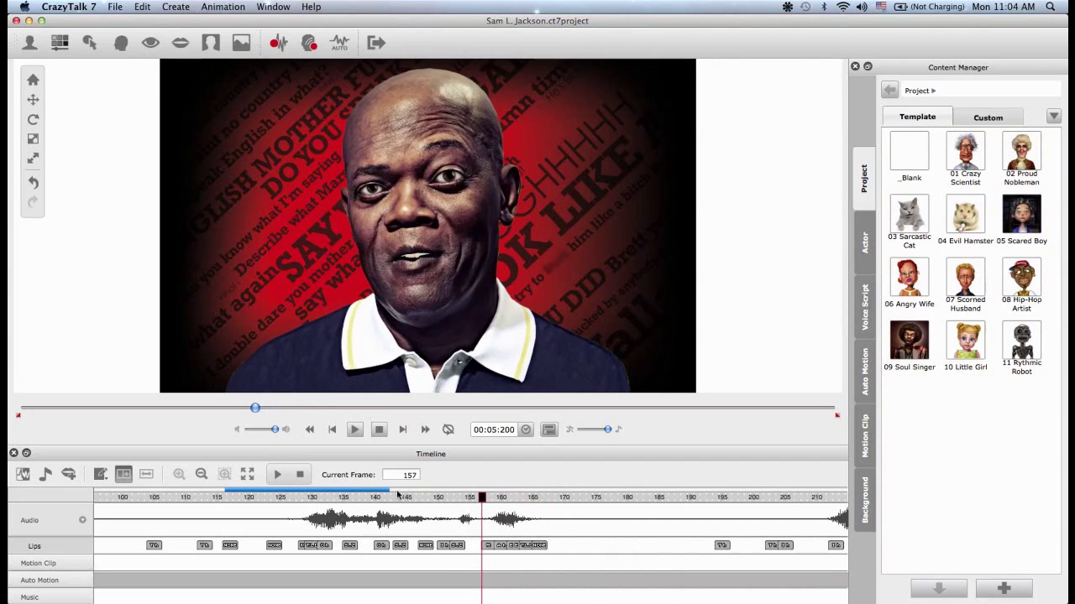
pyautogui.moveTo(388, 495); pyautogui.dragTo(424, 502)
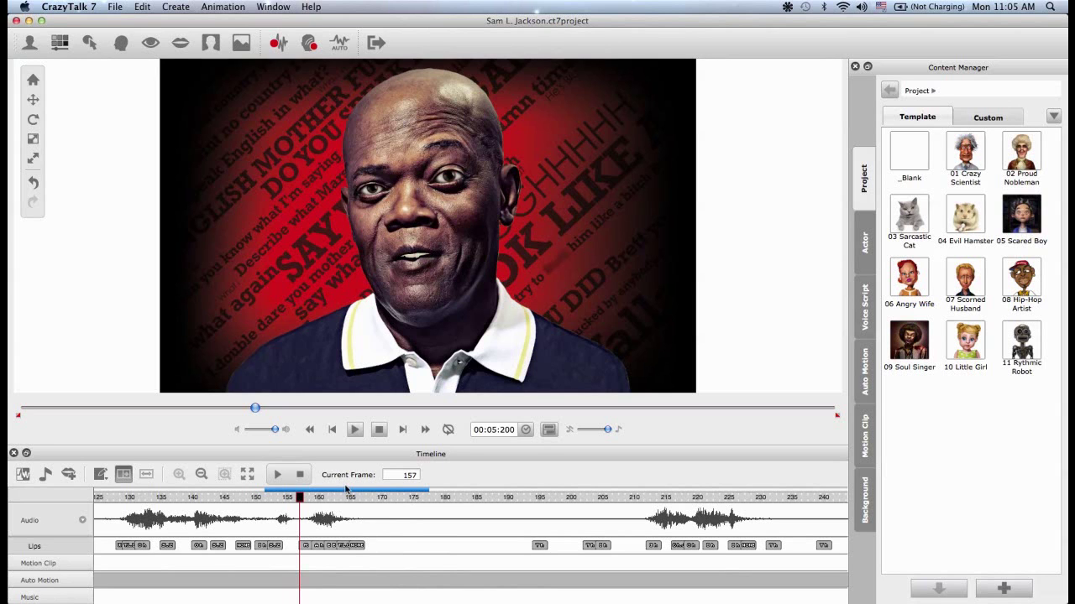
# Step: Delete the lip key at frame 162 and check the mouth at frame 161
pyautogui.click(332, 548)
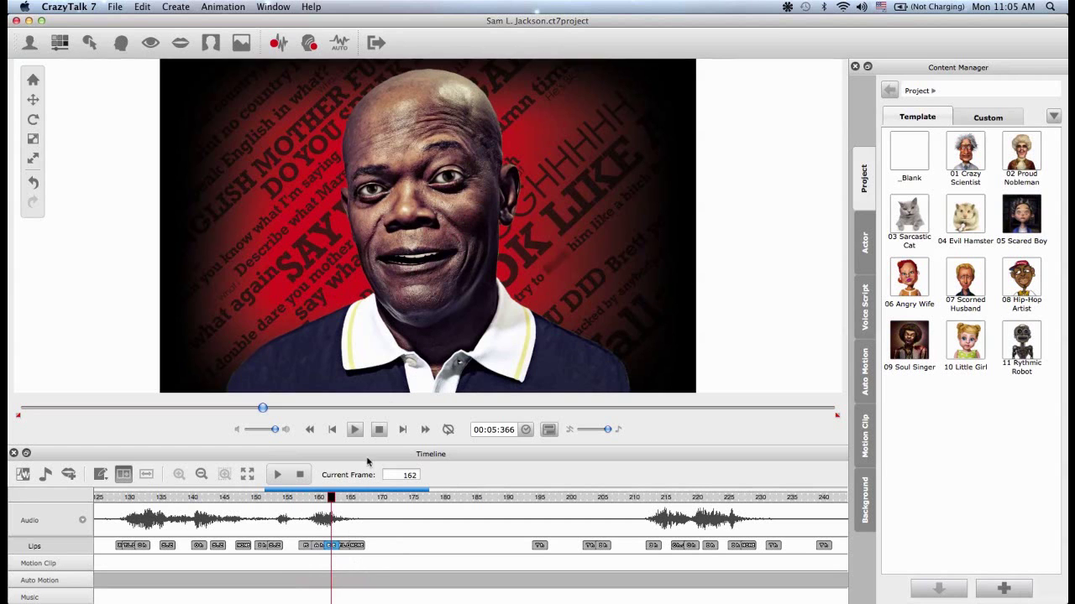
pyautogui.rightClick(334, 549)
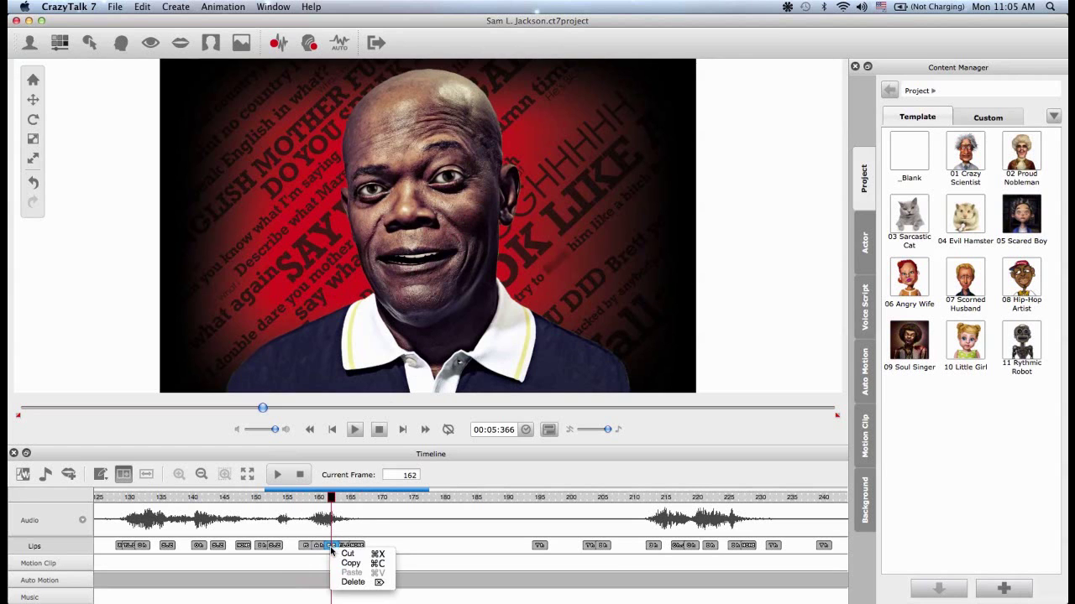
pyautogui.click(352, 580)
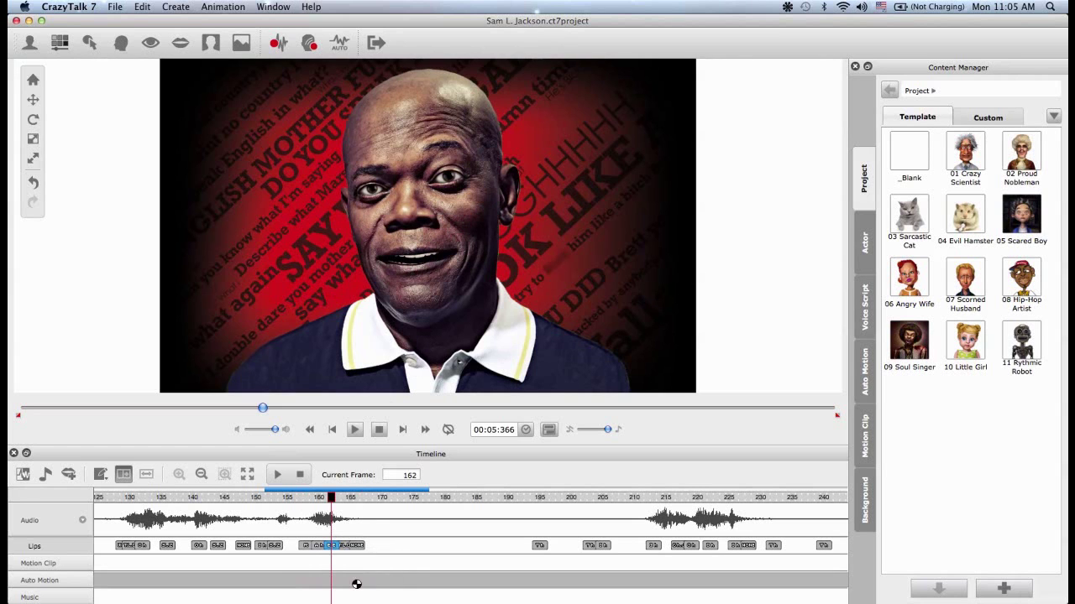
pyautogui.click(328, 547)
pyautogui.click(324, 522)
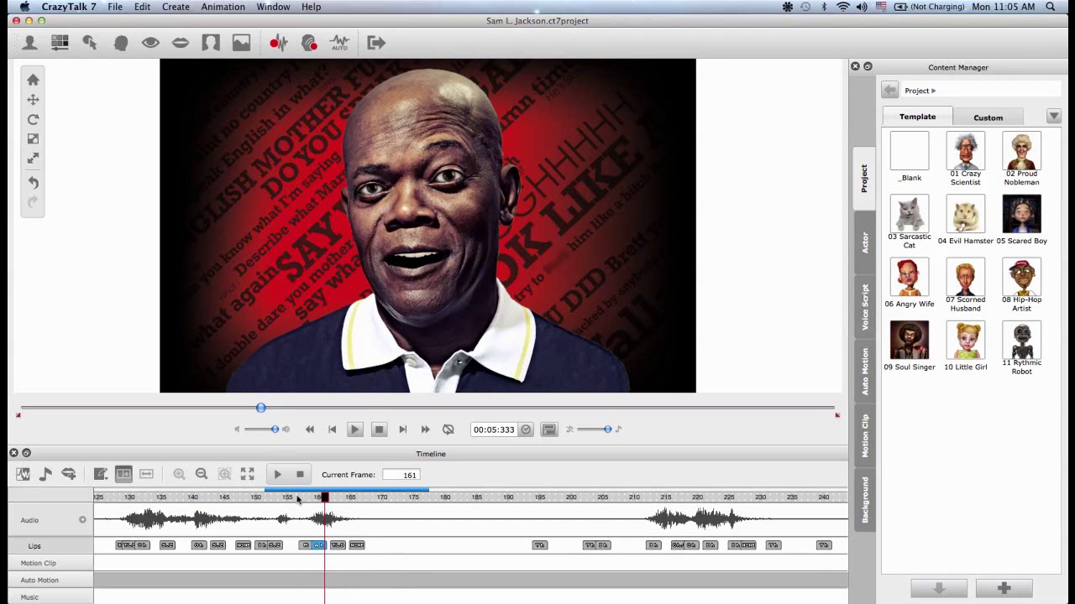
# Step: Play the edited passage from frame 156 twice to review the mouth keys
pyautogui.click(277, 475)
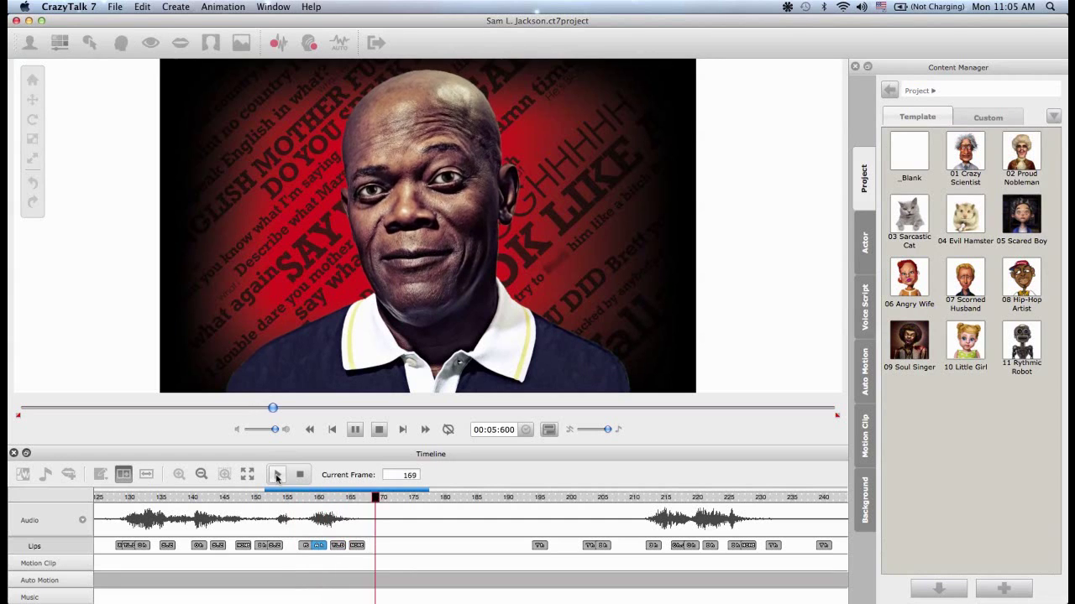
pyautogui.click(277, 475)
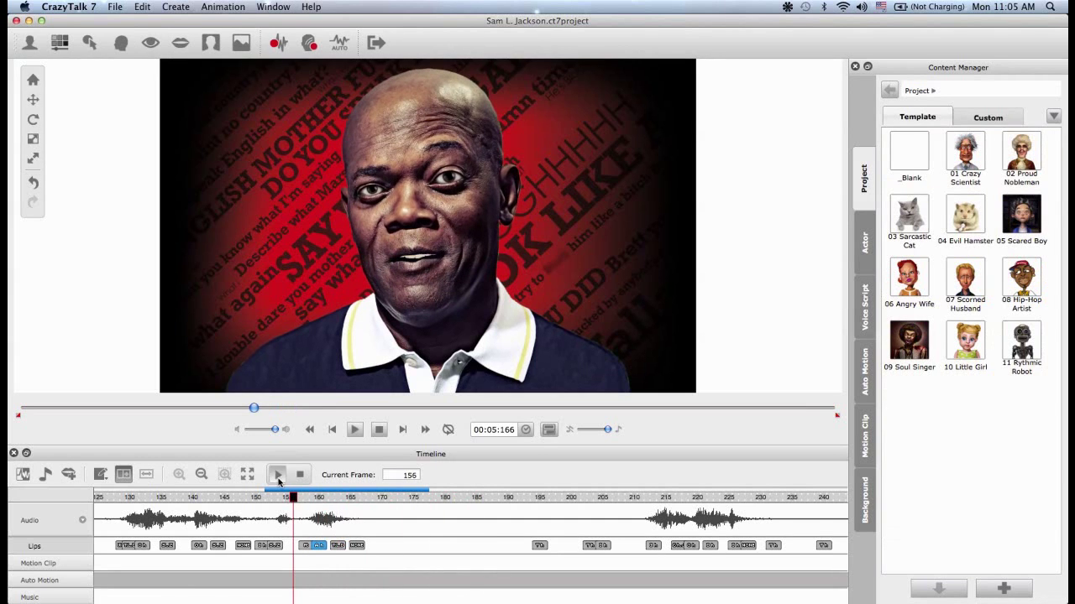
pyautogui.click(278, 475)
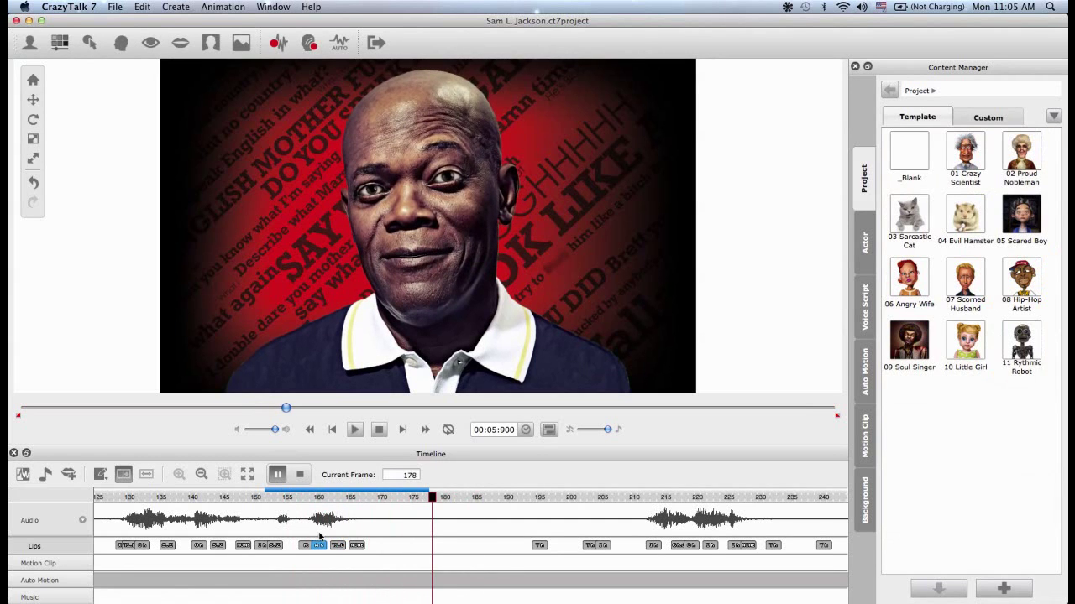
pyautogui.click(357, 497)
pyautogui.moveTo(357, 498); pyautogui.dragTo(441, 497)
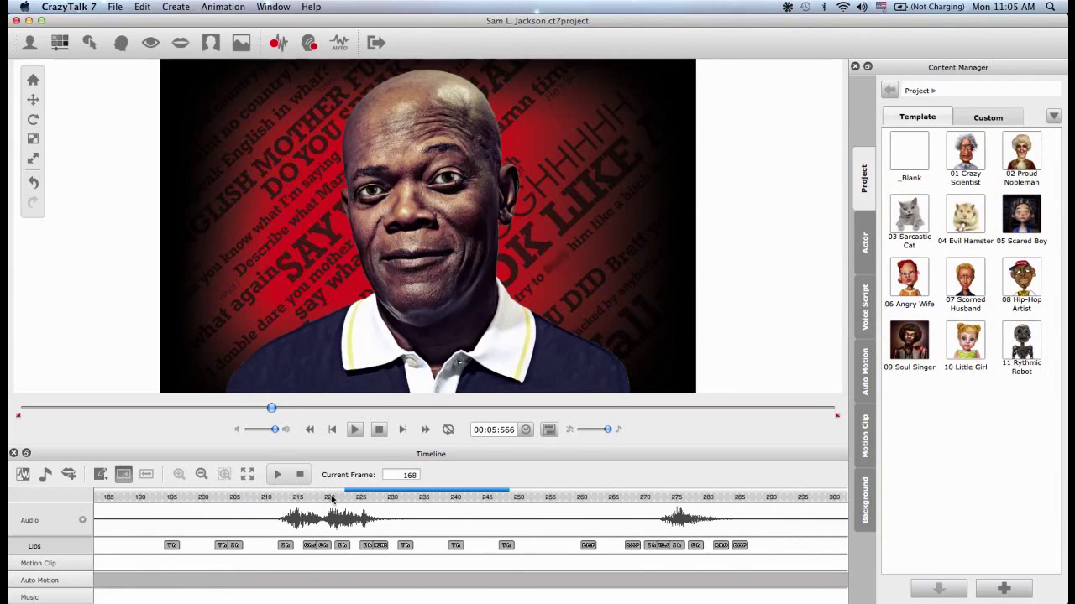
pyautogui.moveTo(312, 550)
pyautogui.mouseDown()
pyautogui.moveTo(294, 550)
pyautogui.moveTo(314, 546)
pyautogui.mouseUp()
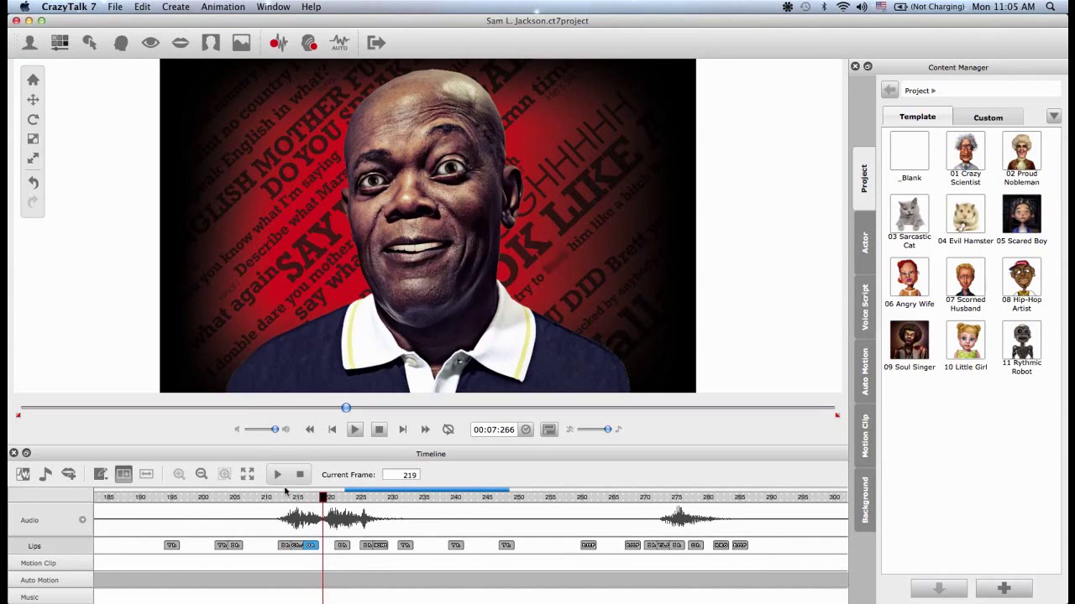
pyautogui.click(278, 475)
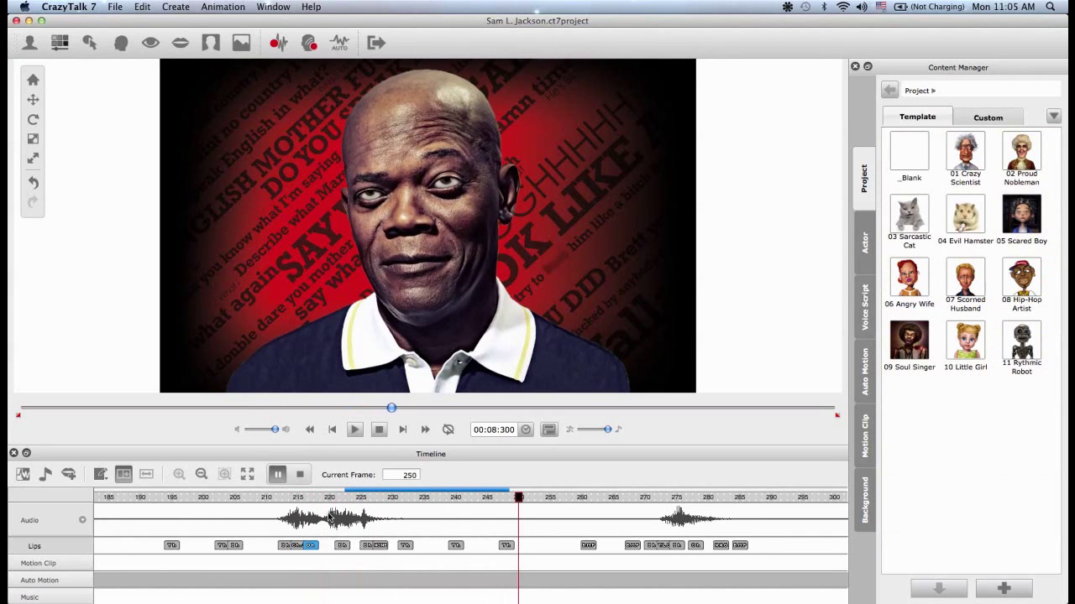
pyautogui.click(328, 498)
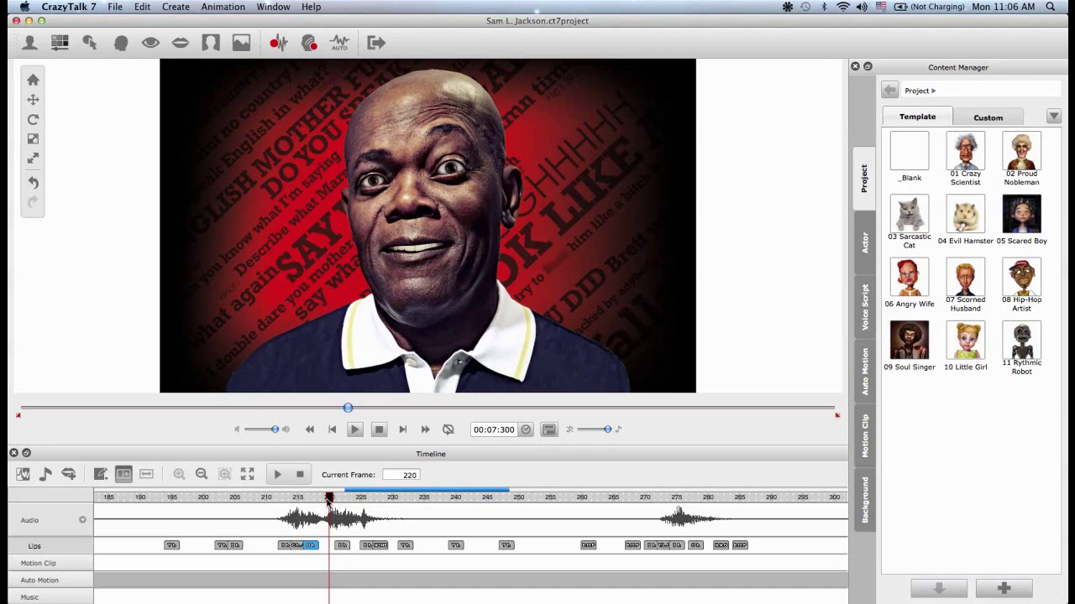
# Step: Delete the lip keys from frame 220 to 248
pyautogui.click(328, 550)
pyautogui.moveTo(329, 550); pyautogui.dragTo(506, 547)
pyautogui.rightClick(506, 547)
pyautogui.click(527, 583)
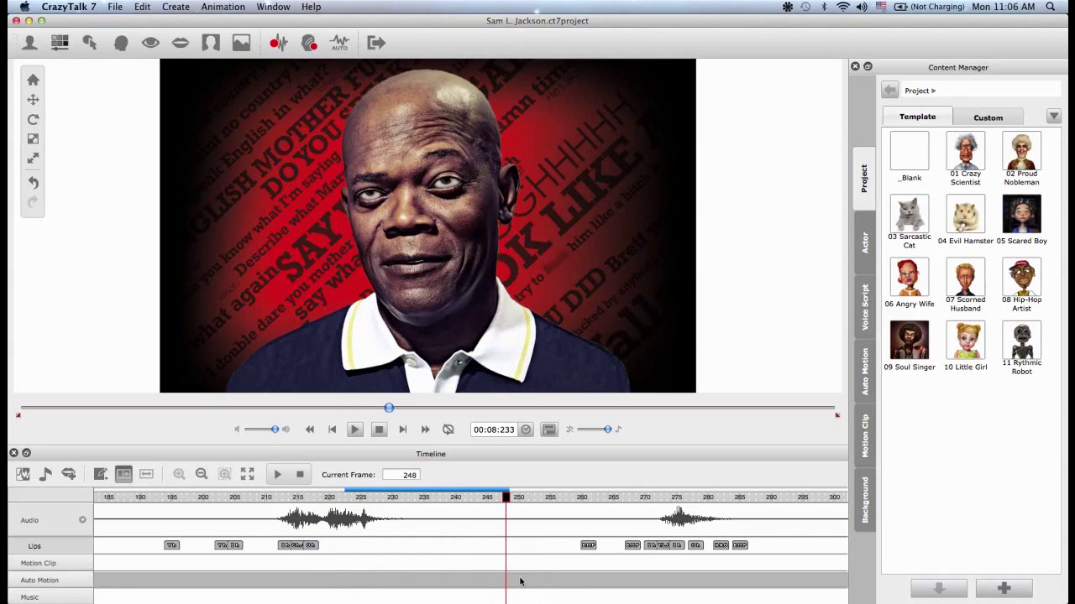
# Step: Jump to frame 155 and copy the hand-built lip keys starting at frame 156
pyautogui.moveTo(454, 494); pyautogui.dragTo(420, 494)
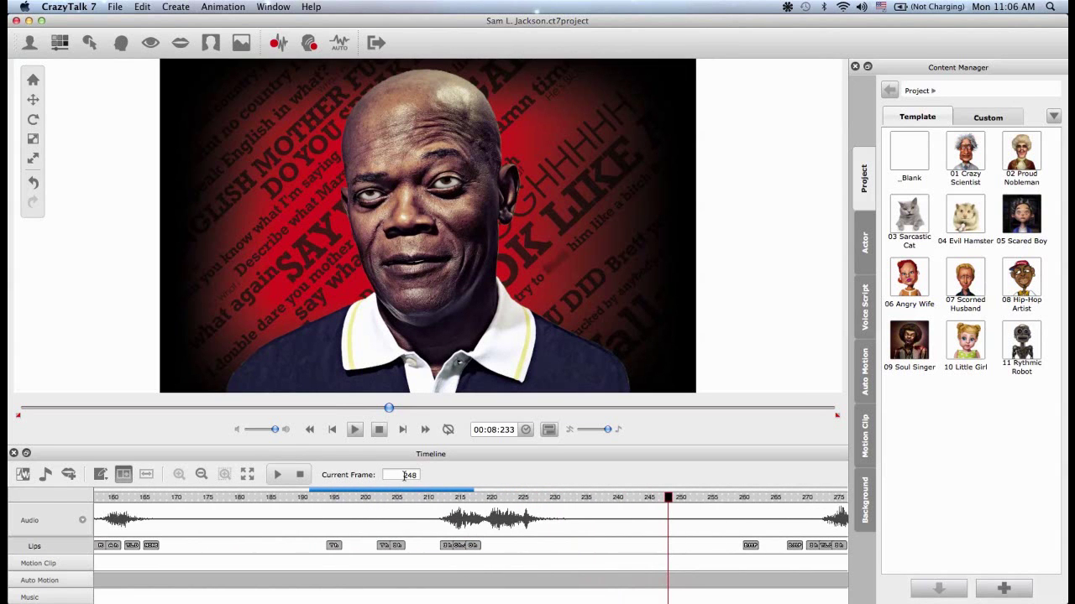
pyautogui.doubleClick(405, 476)
pyautogui.write('1')
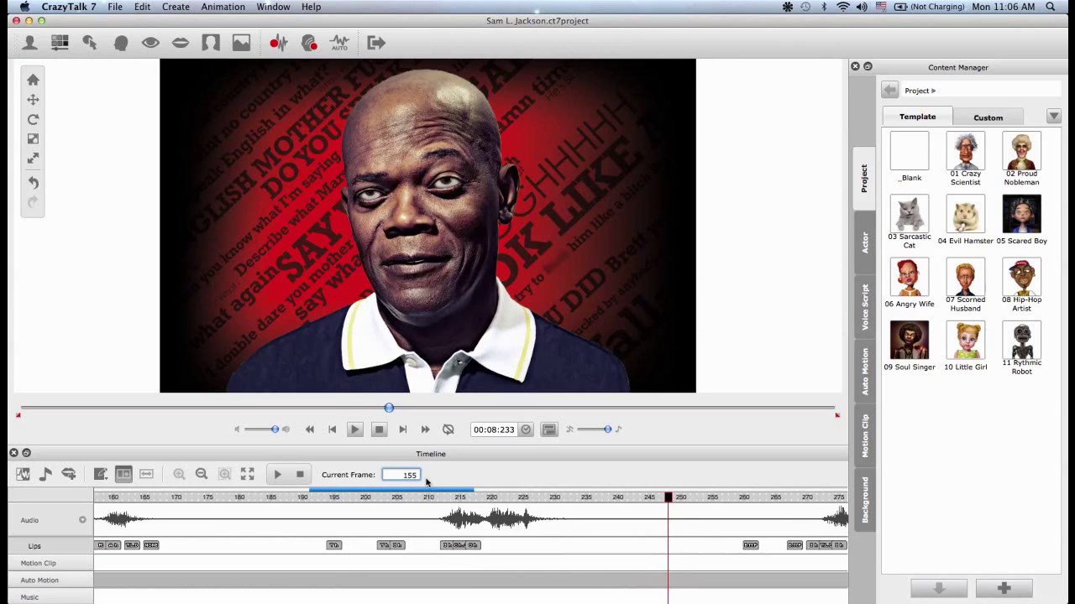
pyautogui.write('55')
pyautogui.press('Return')
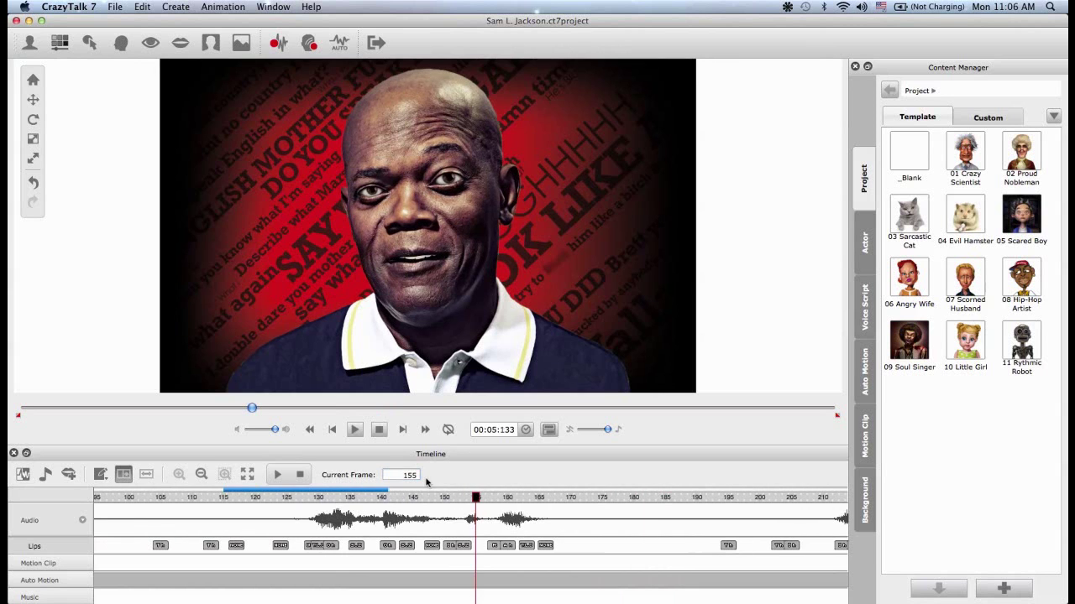
pyautogui.click(482, 554)
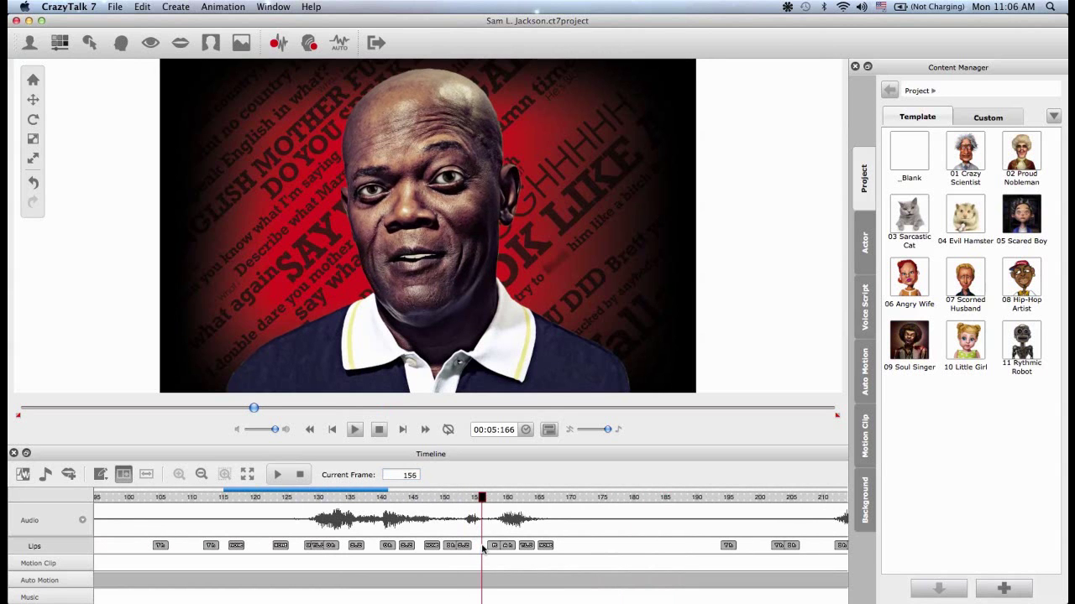
pyautogui.keyDown('shift'); pyautogui.click(526, 546); pyautogui.keyUp('shift')
pyautogui.keyDown('shift'); pyautogui.click(546, 547); pyautogui.keyUp('shift')
pyautogui.rightClick(546, 550)
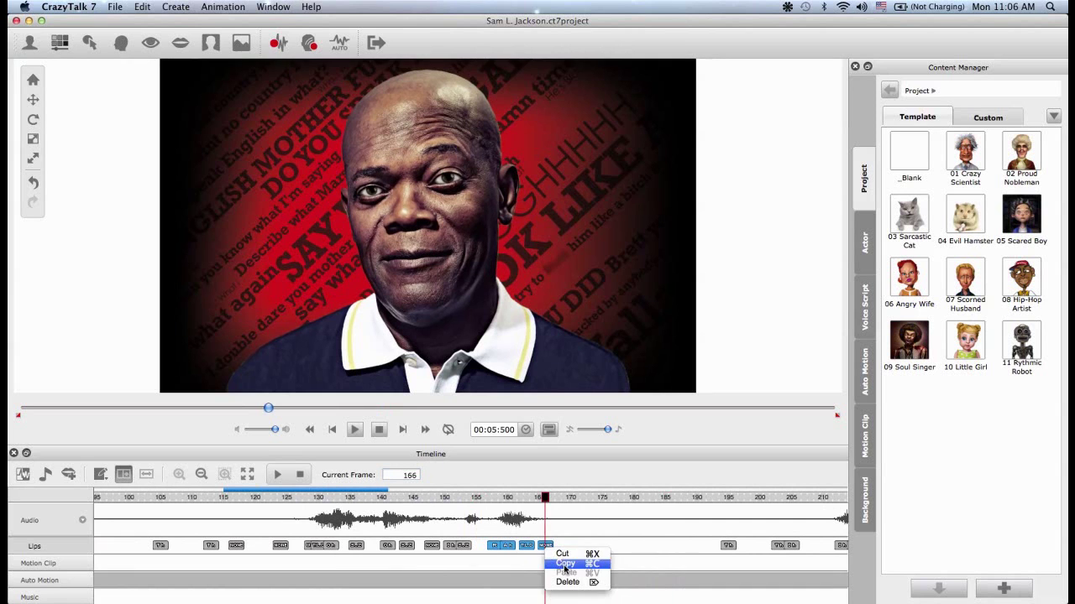
pyautogui.click(564, 566)
# Step: Paste the copied lip keys at frame 220 and play back the result
pyautogui.moveTo(375, 494); pyautogui.dragTo(487, 496)
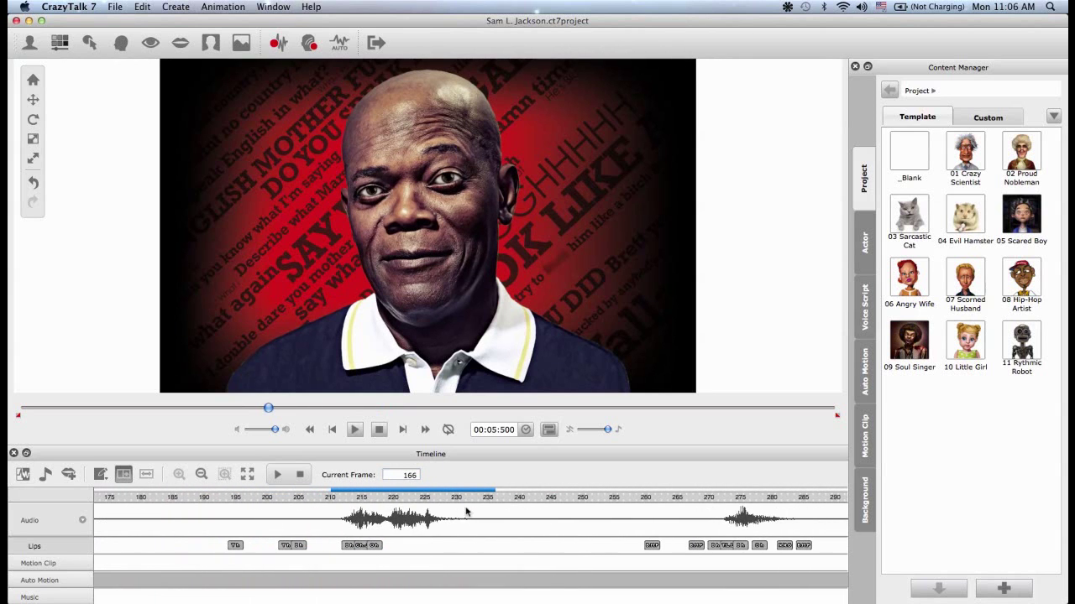
pyautogui.click(392, 546)
pyautogui.rightClick(392, 547)
pyautogui.click(412, 568)
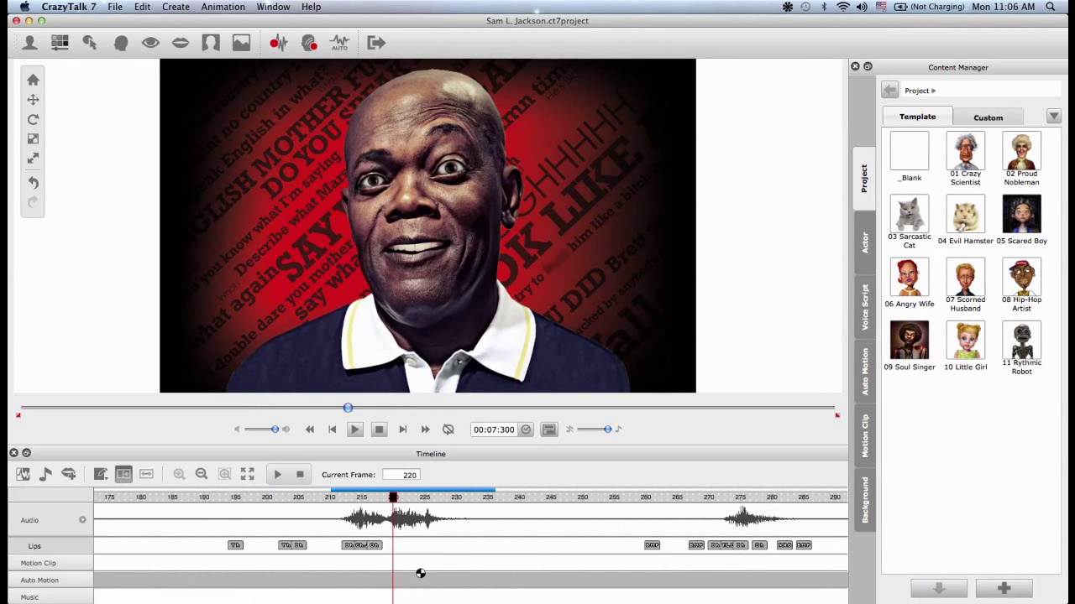
pyautogui.click(420, 574)
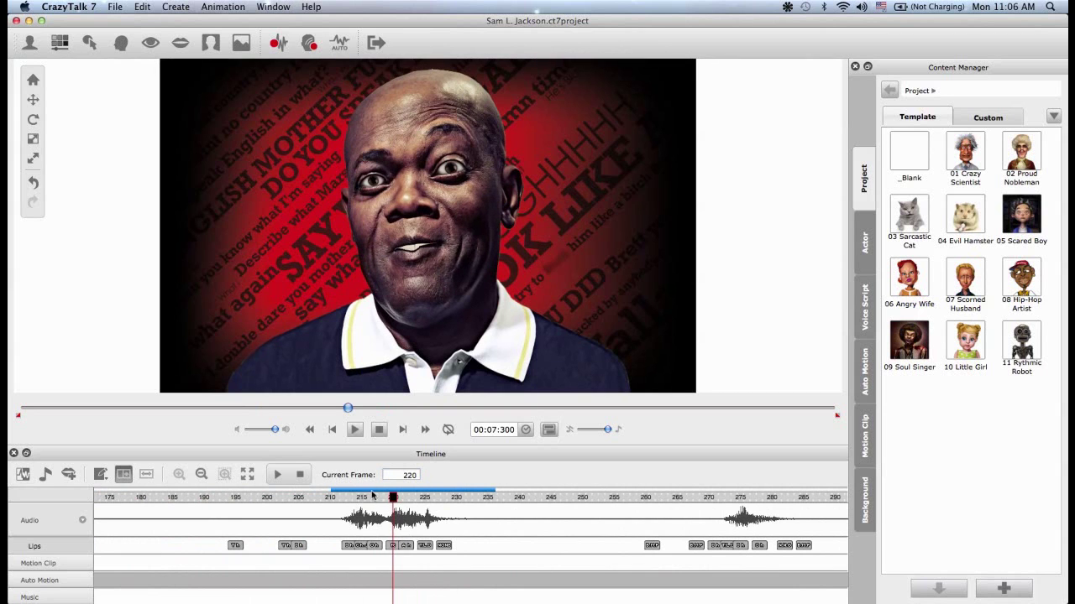
pyautogui.click(277, 475)
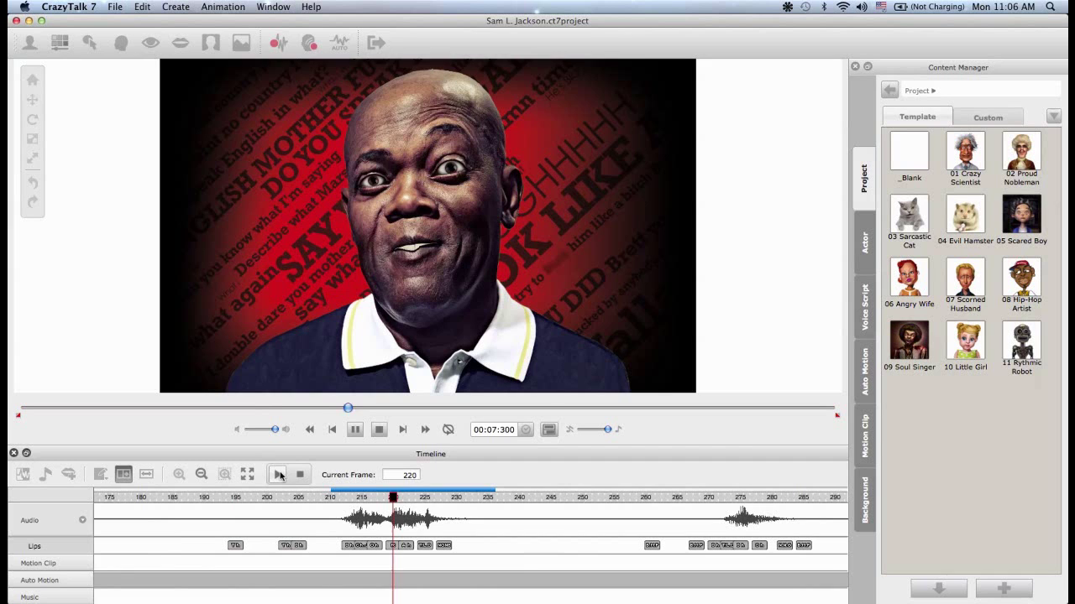
pyautogui.click(300, 475)
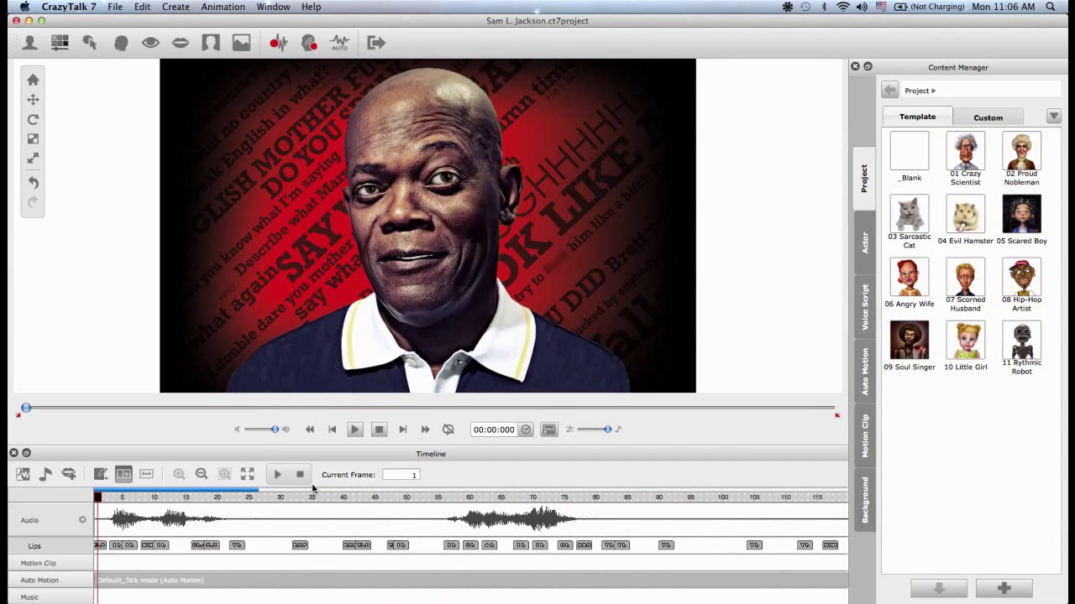
# Step: Zoom the timeline to fit the whole project from start to end
pyautogui.click(247, 476)
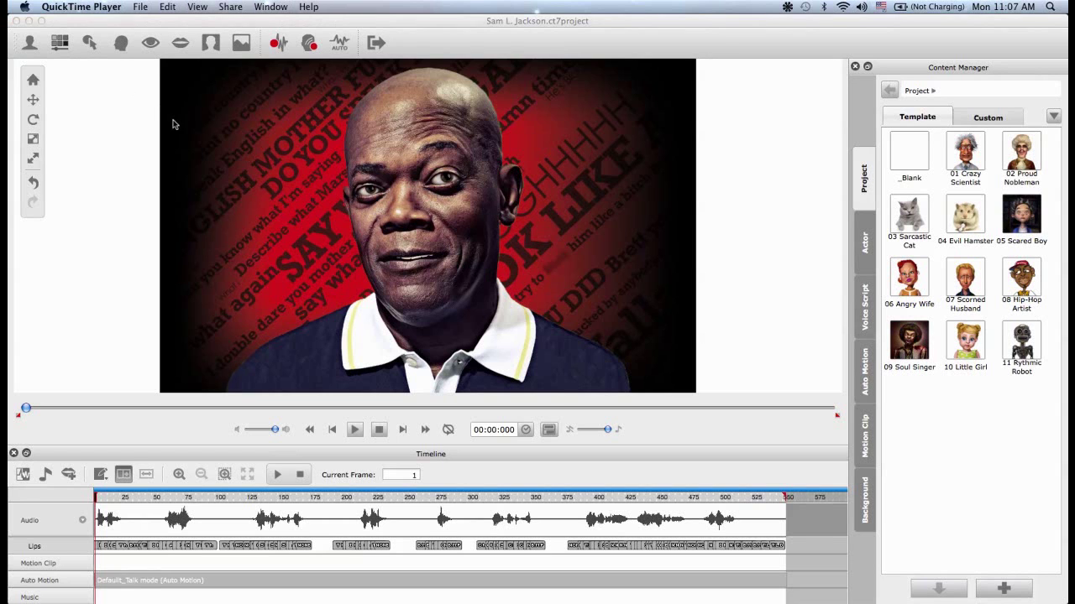
# Step: Open Fix project from the Custom library, discarding the current project unsaved
pyautogui.click(991, 119)
pyautogui.doubleClick(915, 158)
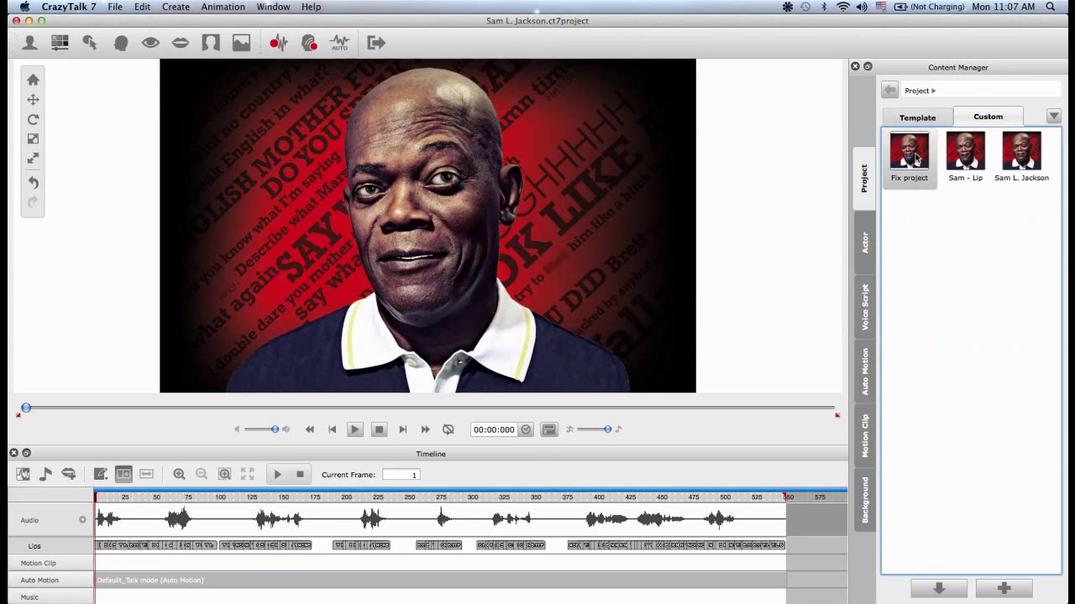
pyautogui.click(587, 318)
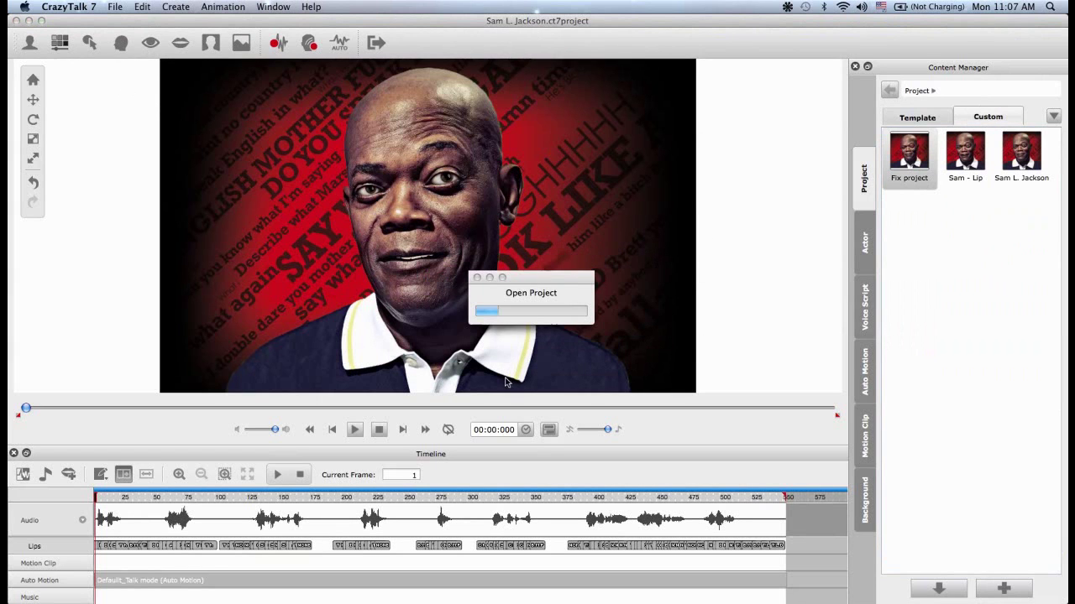